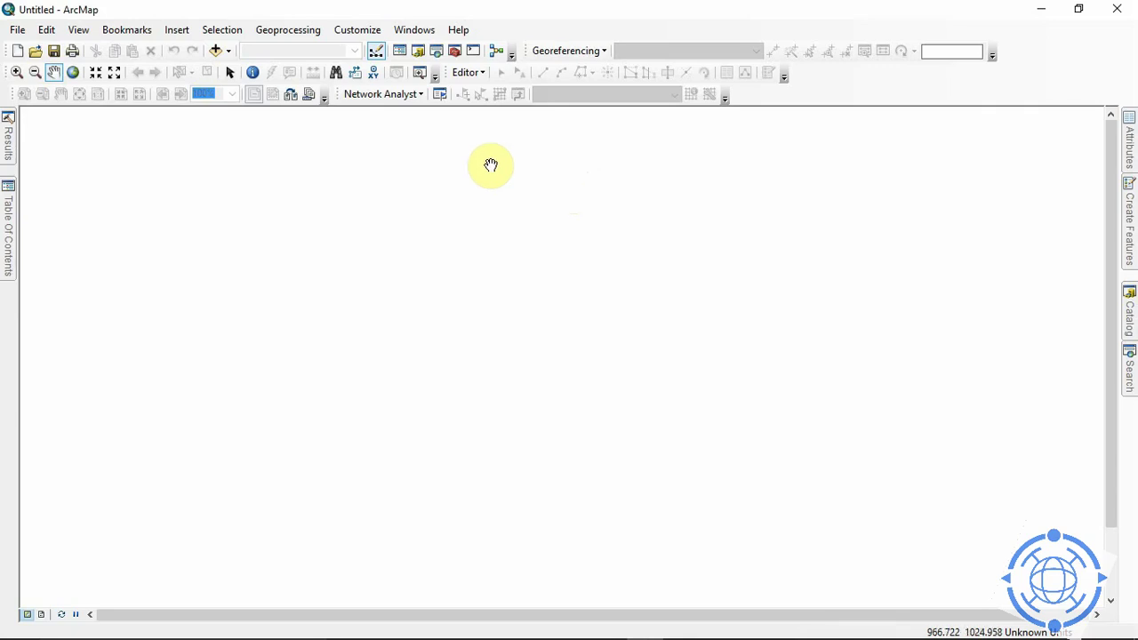
- Review the coordinates in the trial spreadsheet, then return to the map
mouse_move(898, 631)
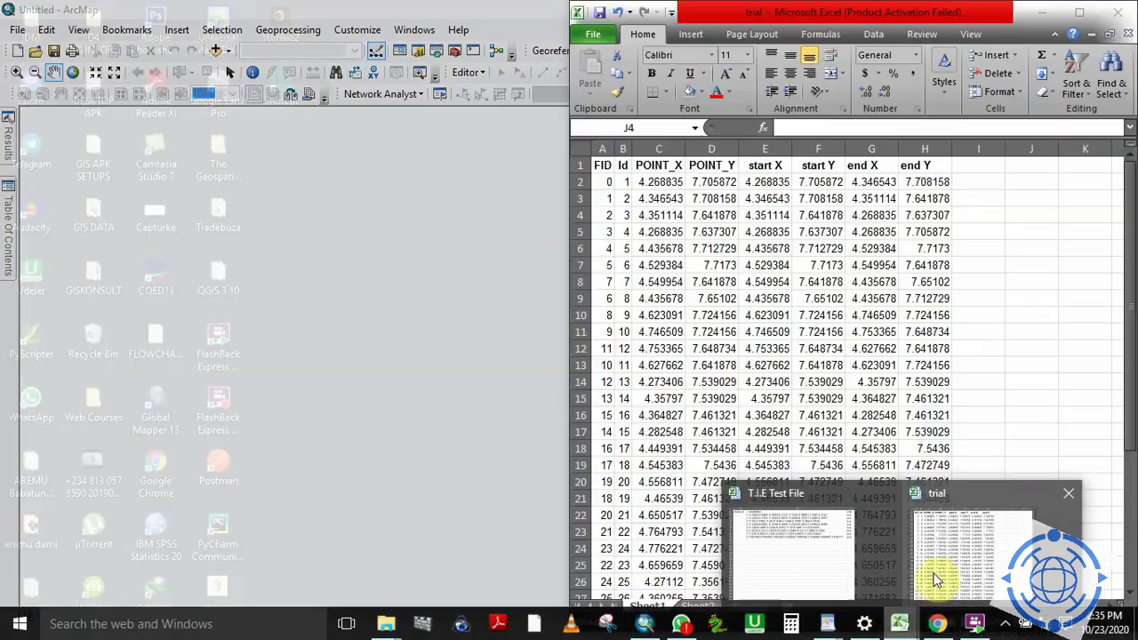
click(934, 569)
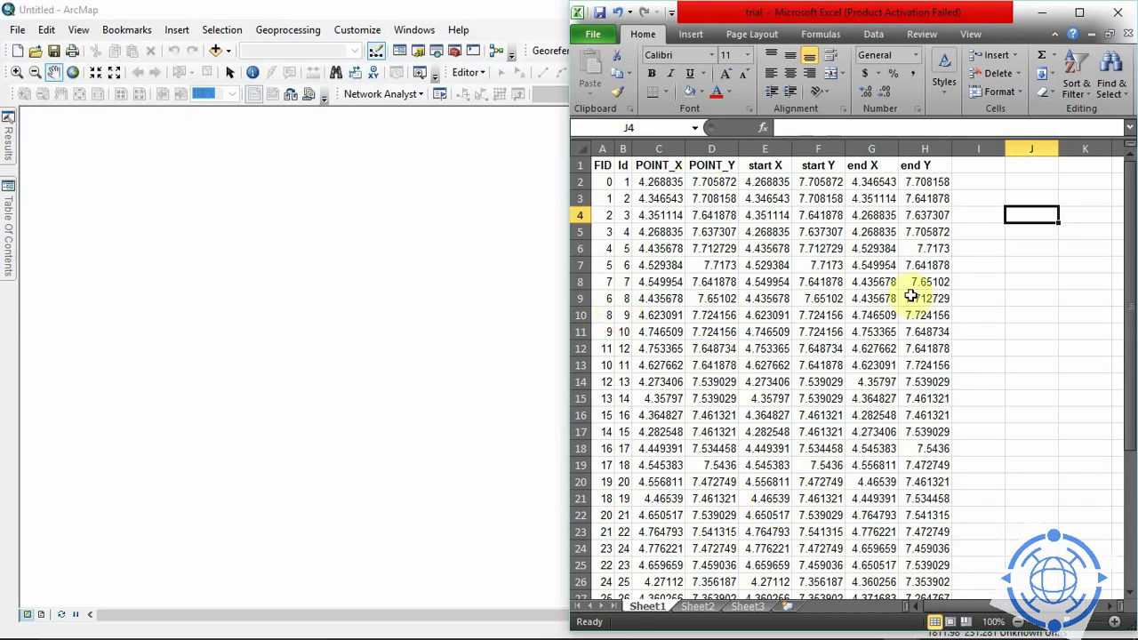
click(1041, 16)
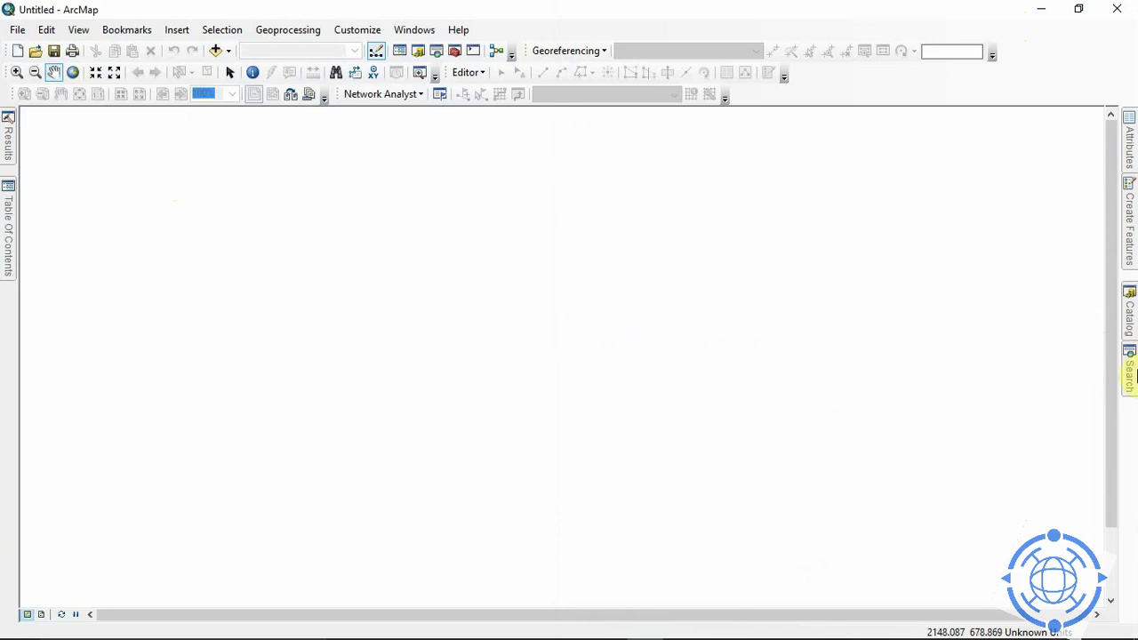
- Search the ArcMap tools for 'excel'
mouse_move(1130, 372)
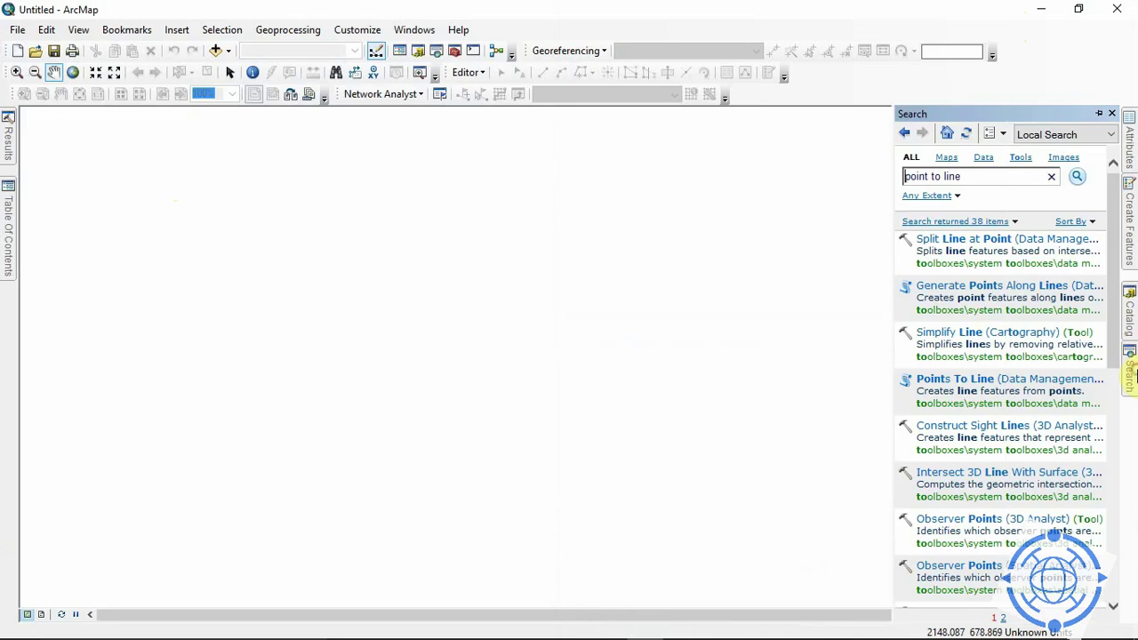
click(990, 178)
text(ex)
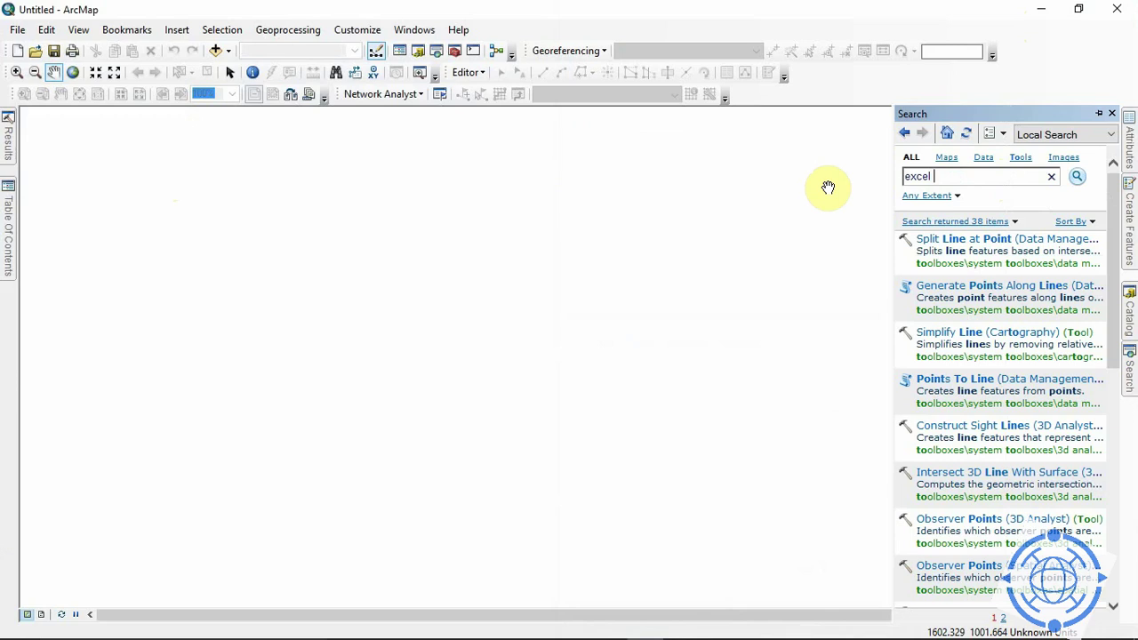
text(cel)
key(Return)
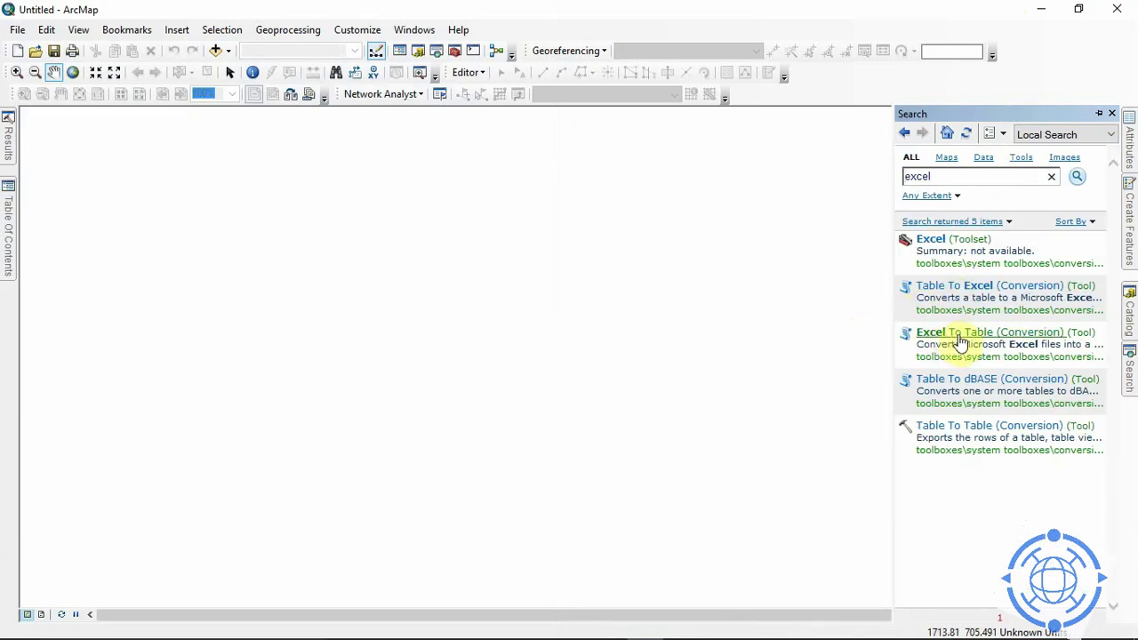
- Run Excel To Table on trial.xlsx Sheet1, creating trial_ExcelToTable4 in Default.gdb
click(959, 340)
drag(795, 115, 541, 142)
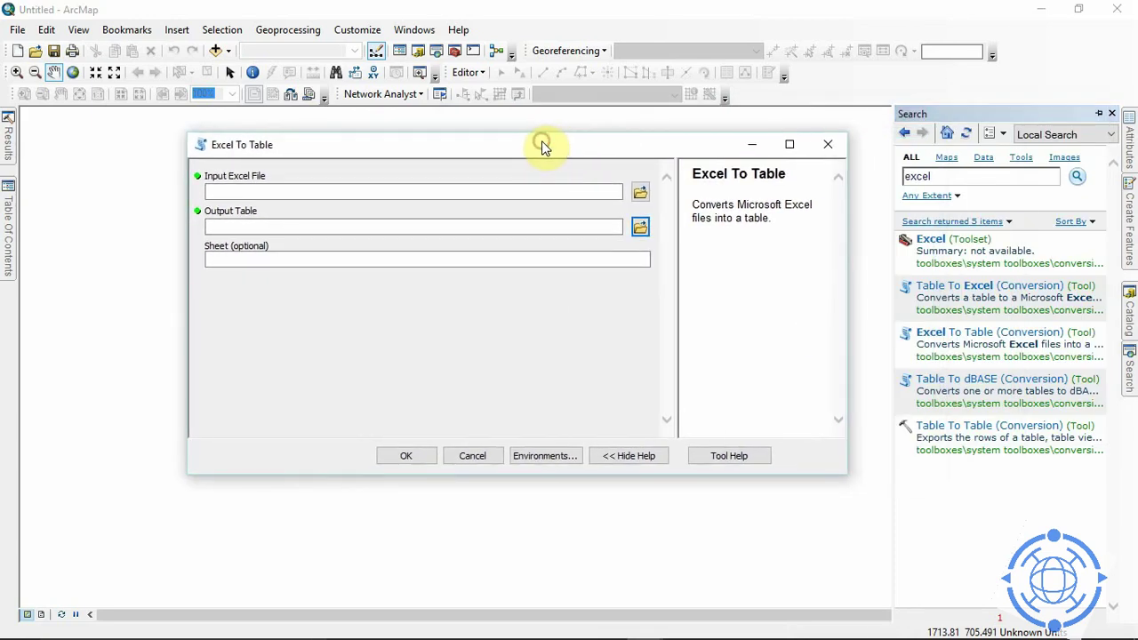
click(640, 192)
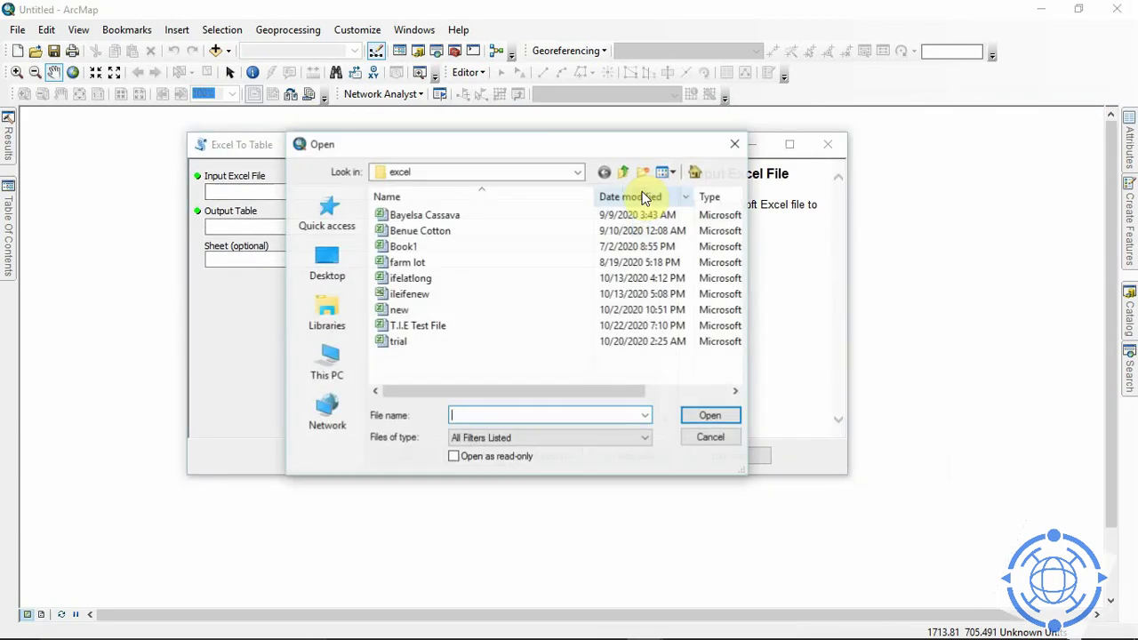
click(411, 341)
click(702, 418)
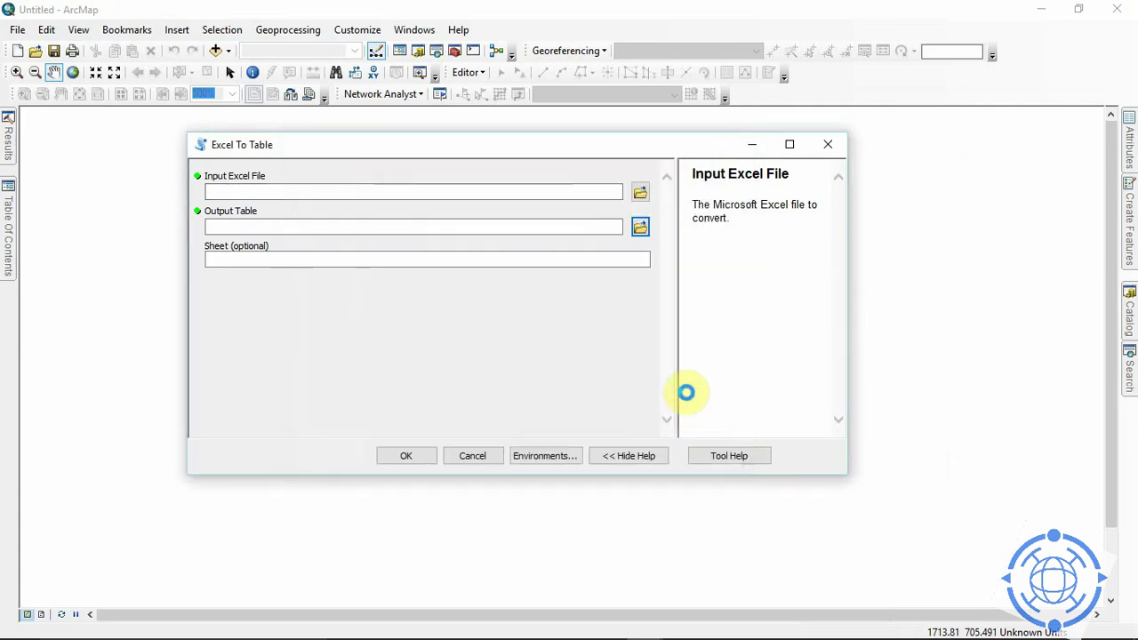
click(415, 456)
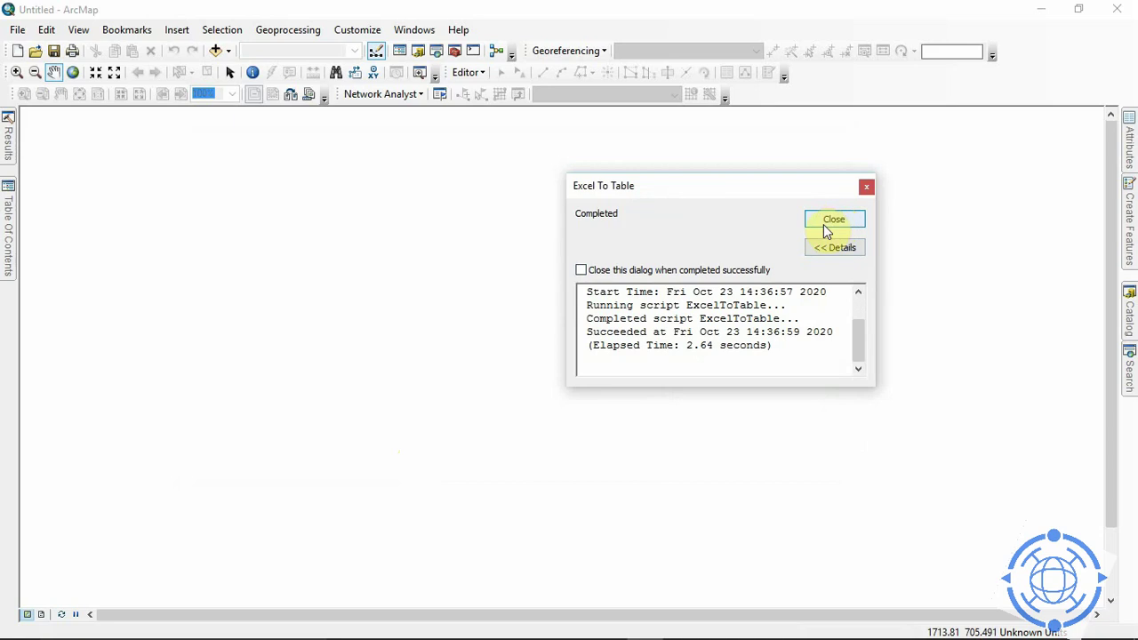
click(825, 229)
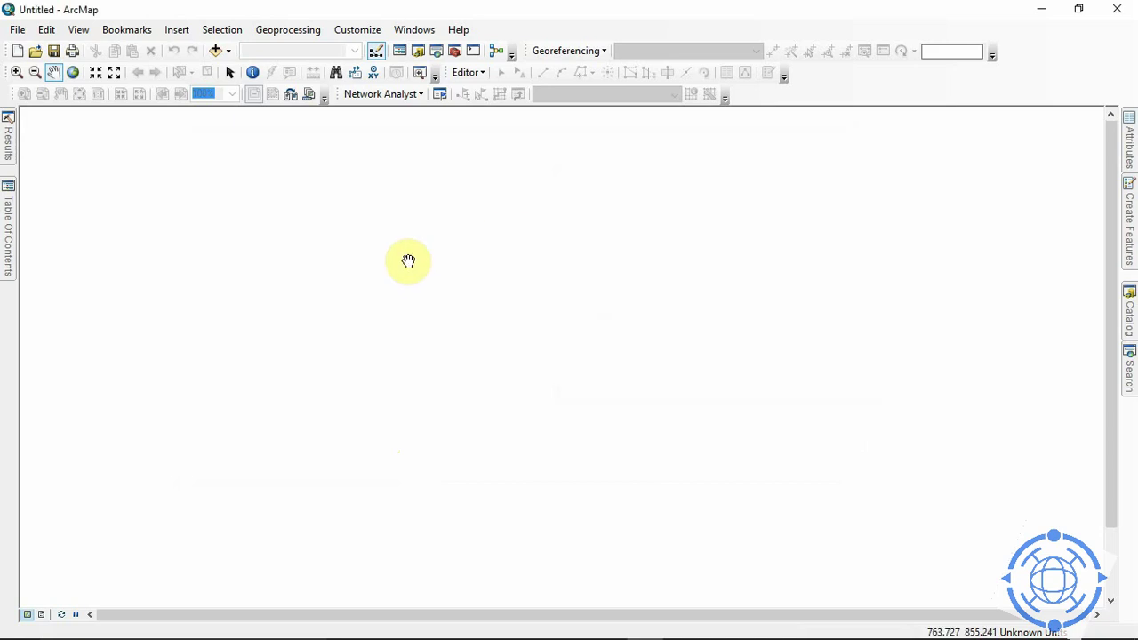
- Dock the table of contents open and bring up the trial_ExcelToTable4 table's context menu
click(6, 245)
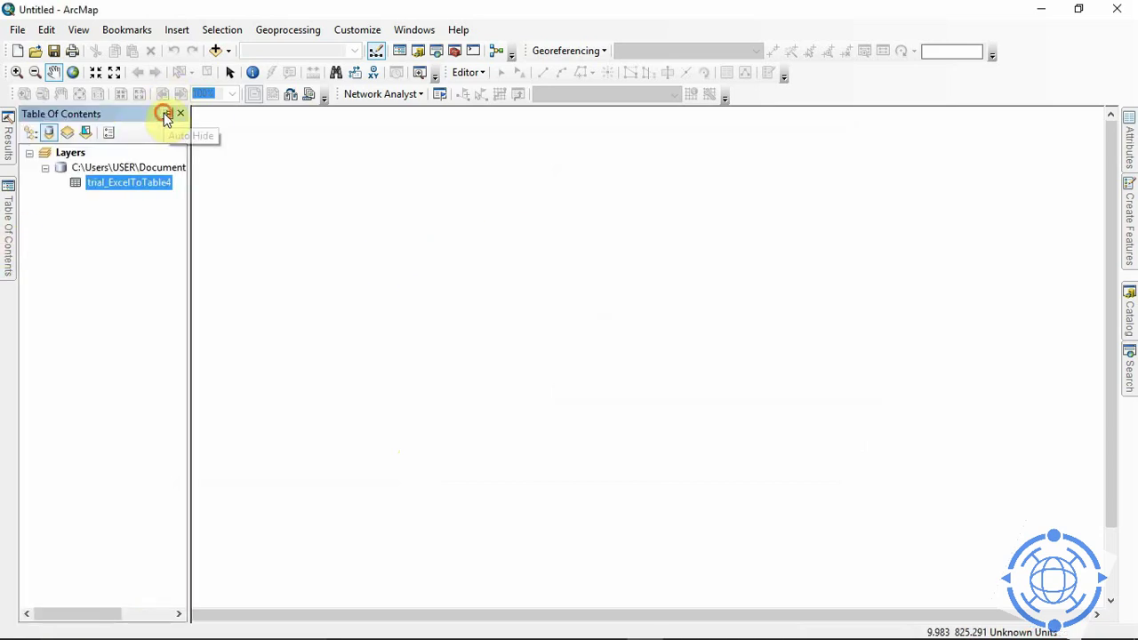
click(165, 116)
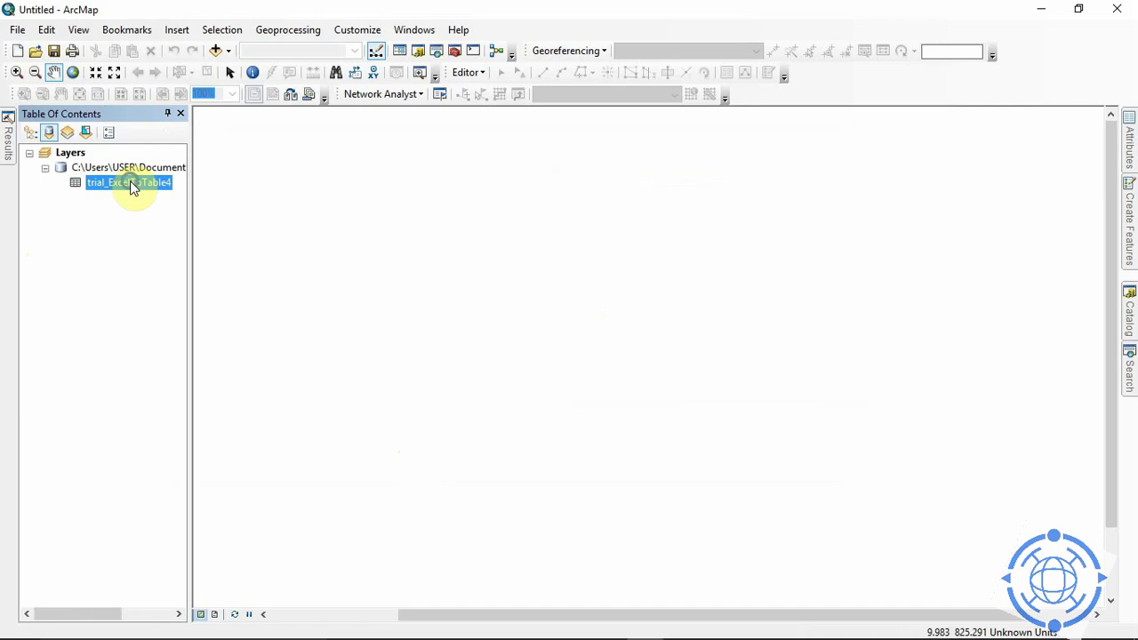
double_click(130, 183)
right_click(130, 183)
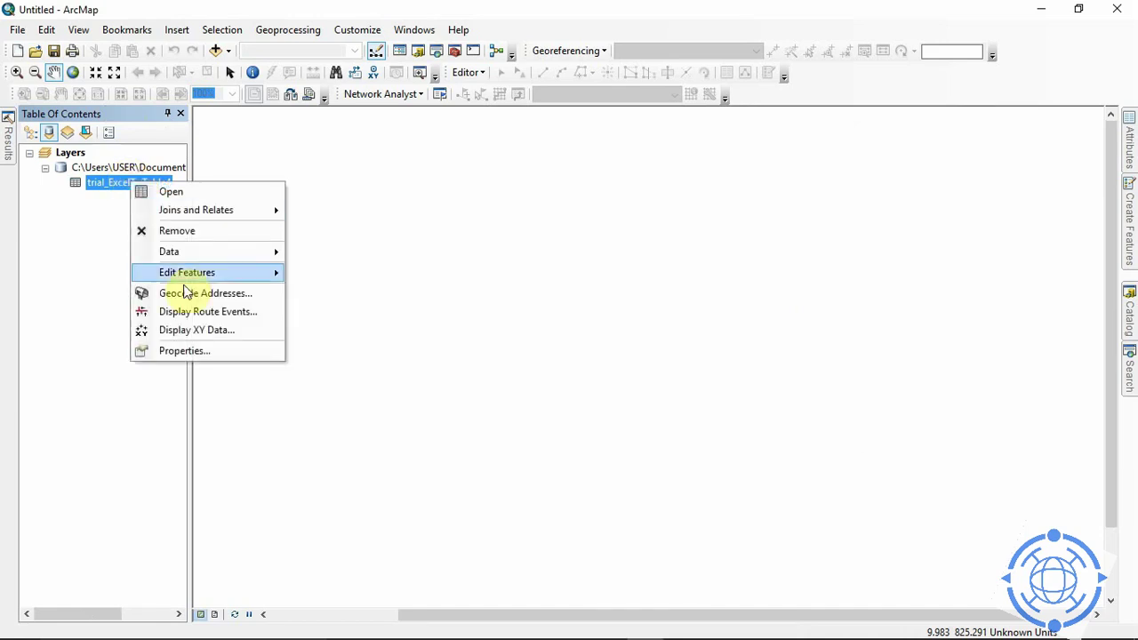
- Display the table's XY data with X as POINT_X, Y as POINT_Y, in WGS 1984
click(206, 333)
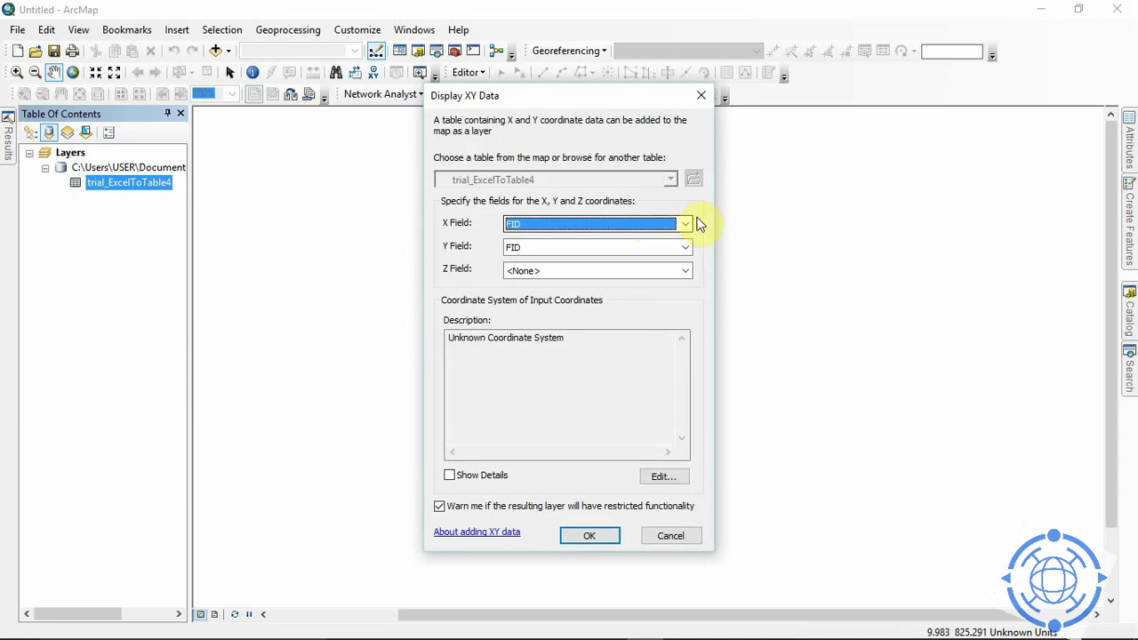
click(686, 224)
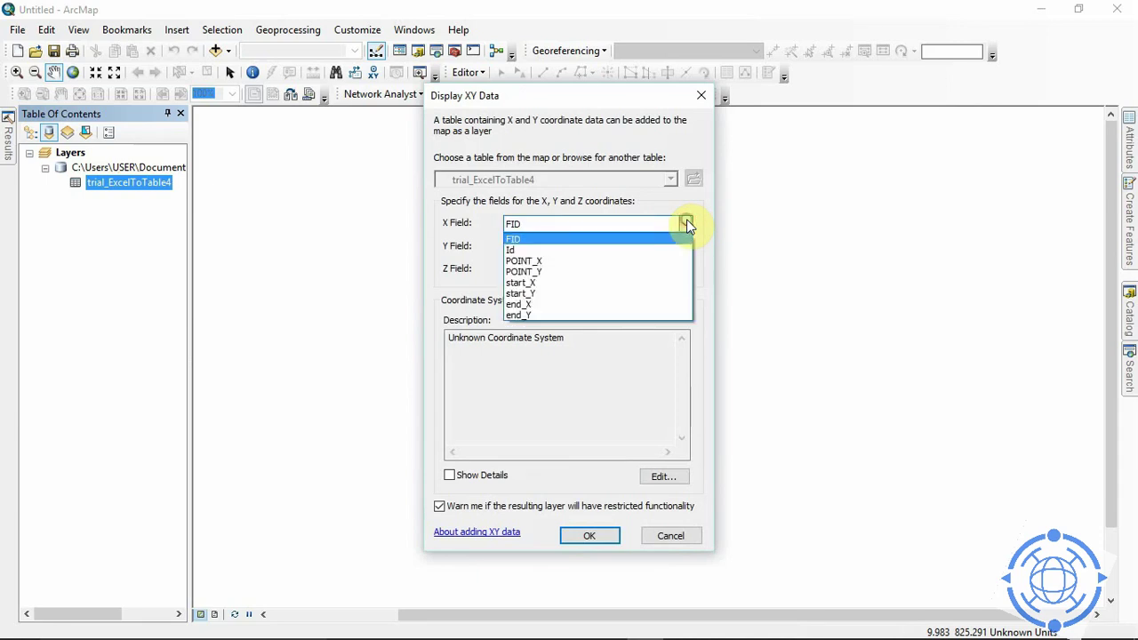
click(579, 262)
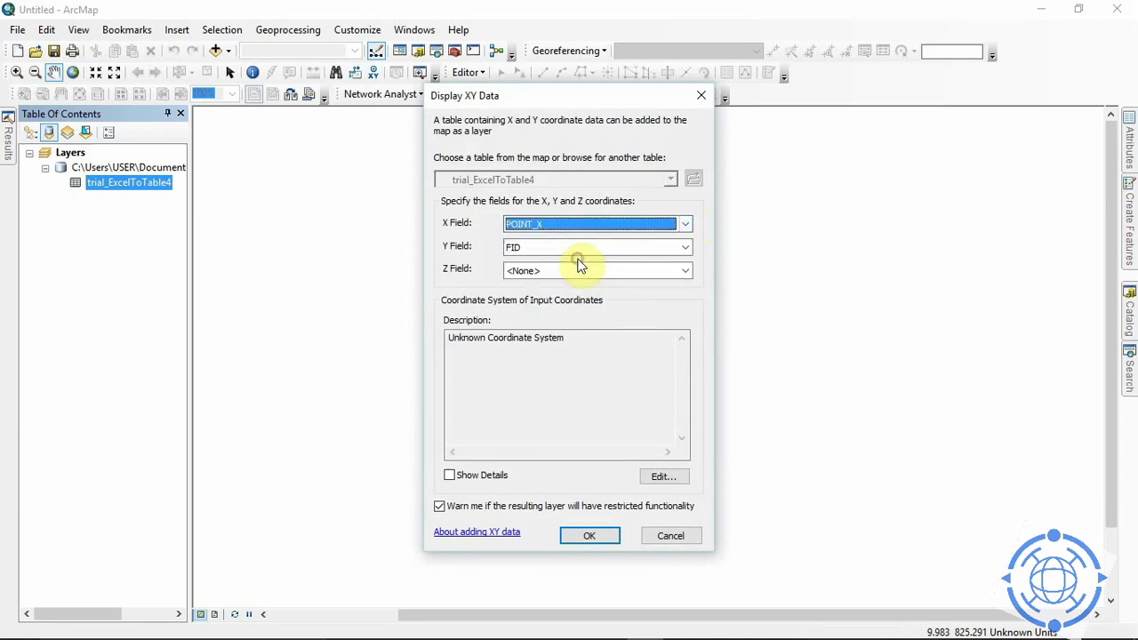
click(686, 246)
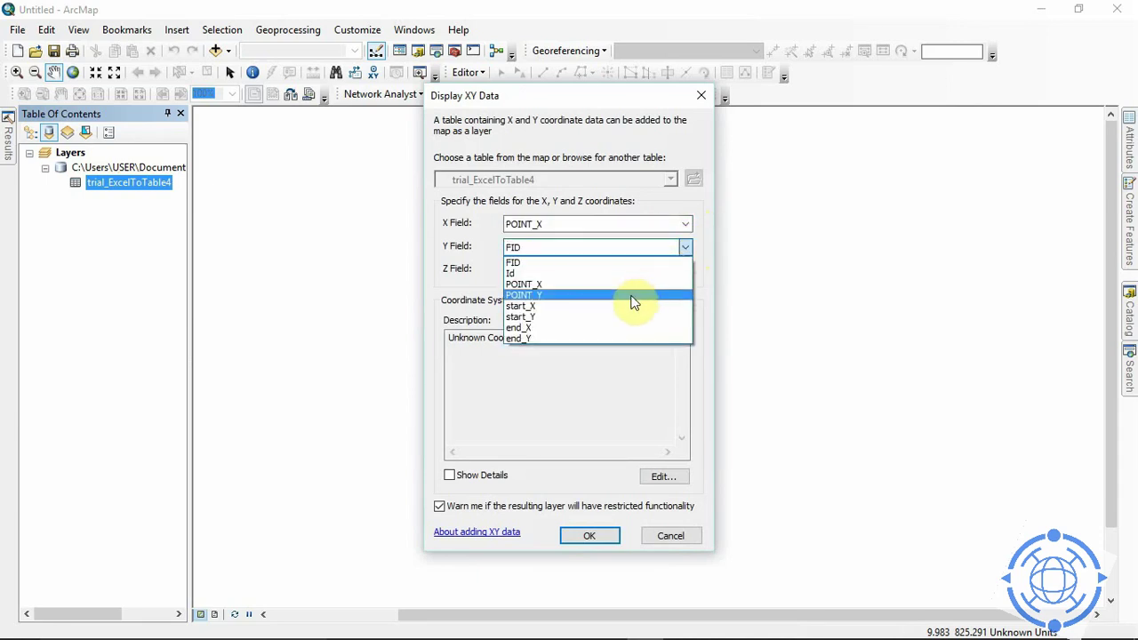
click(632, 295)
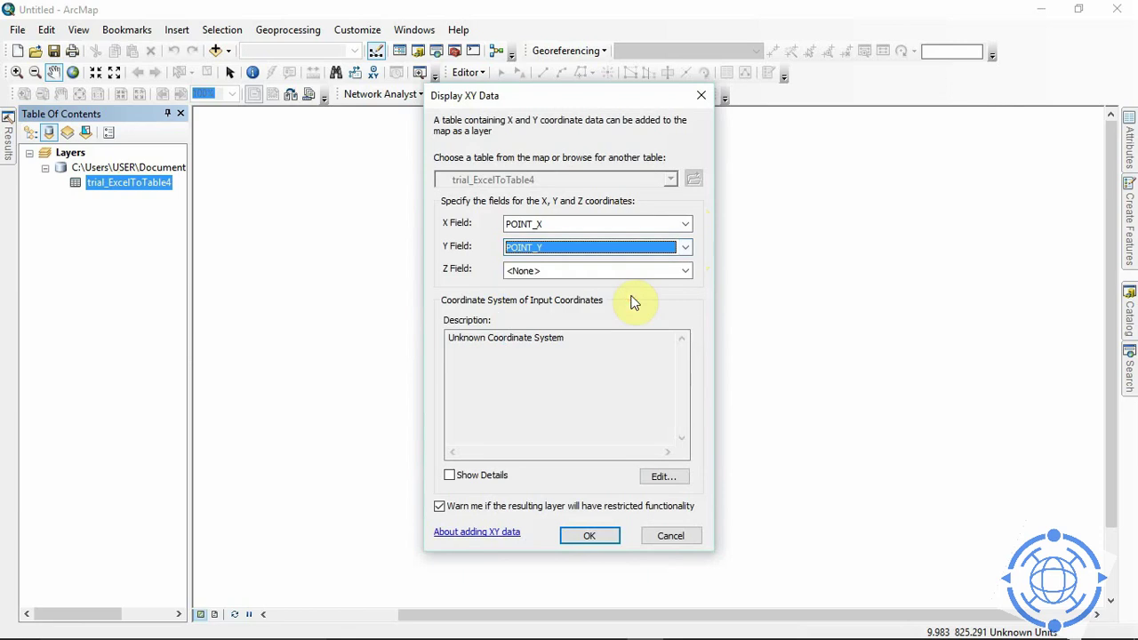
click(661, 477)
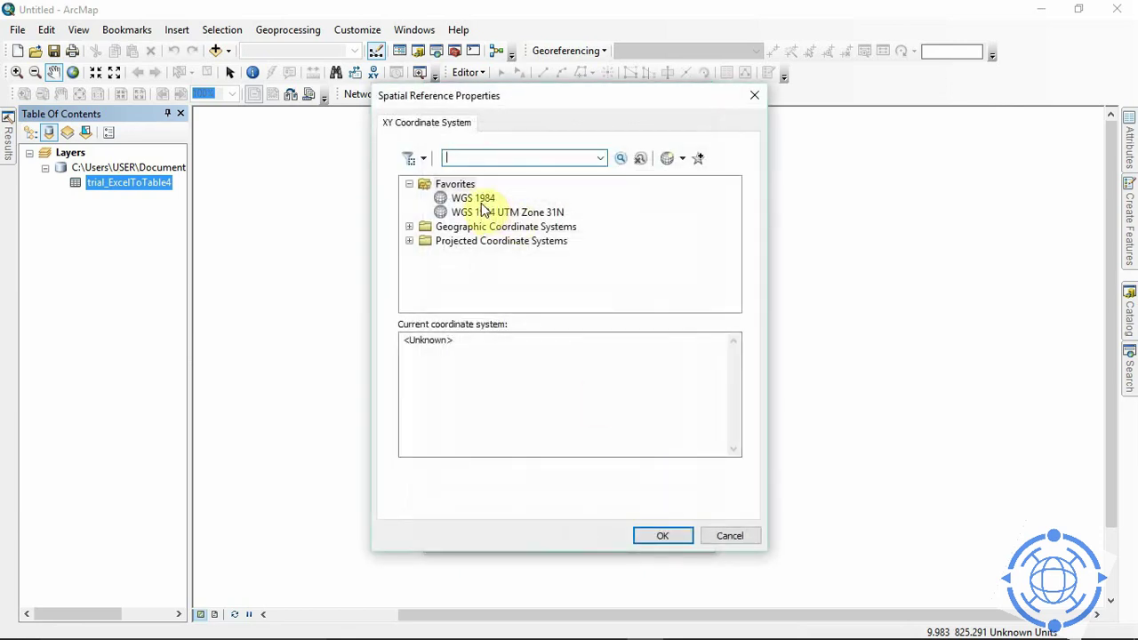
click(481, 198)
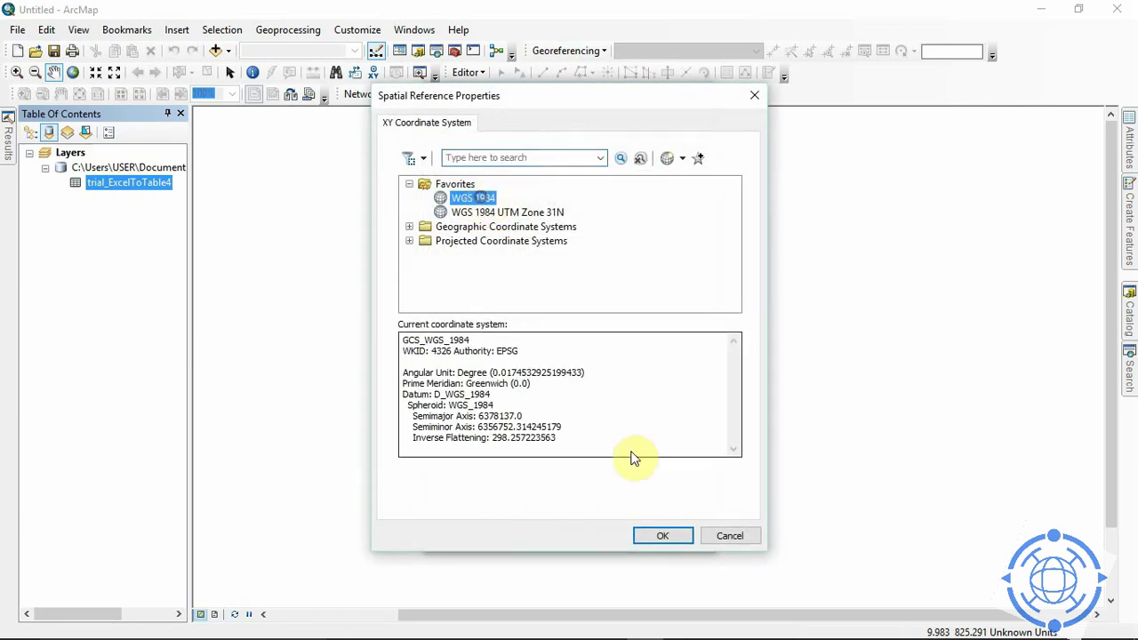
click(661, 536)
click(610, 534)
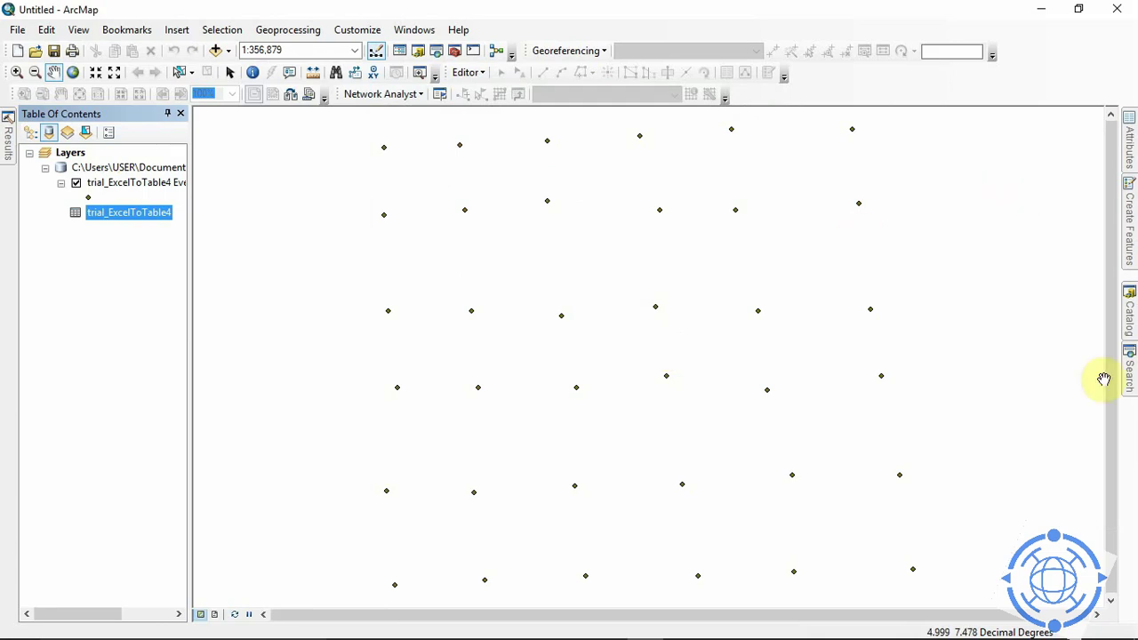
- Replace the 'excel' search with 'xy to line' and open the XY To Line tool
click(1131, 372)
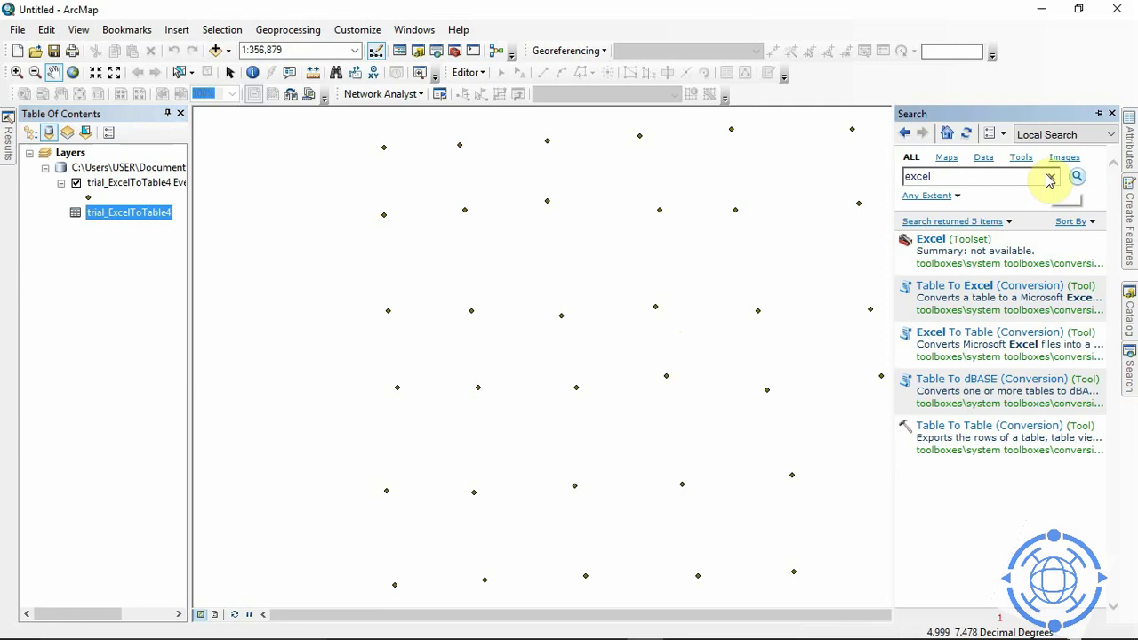
double_click(945, 176)
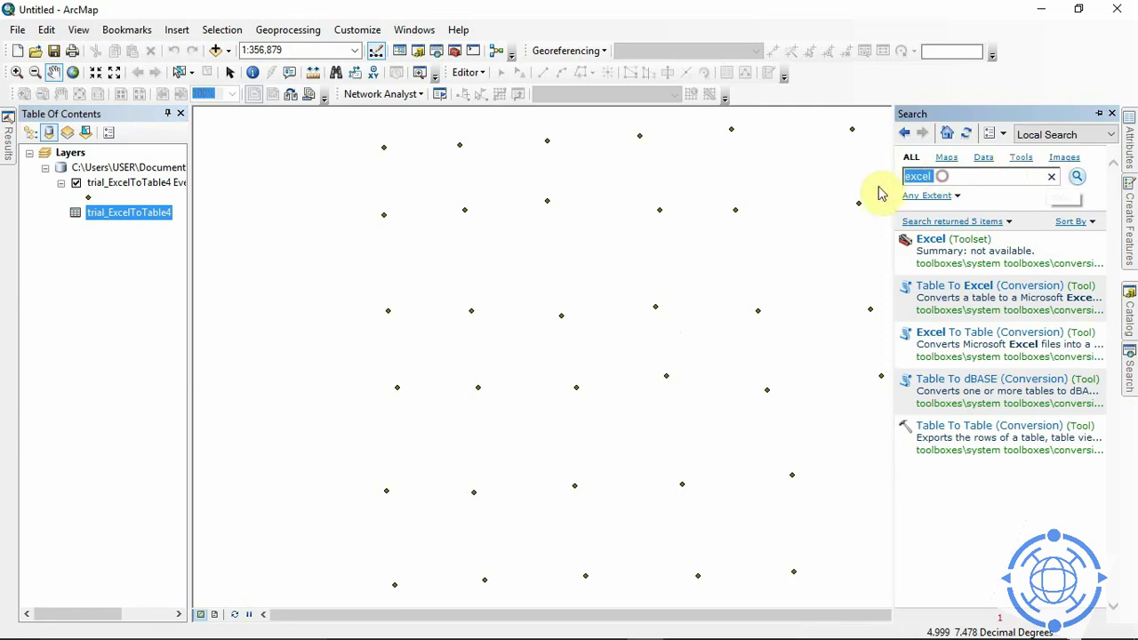
key(BackSpace)
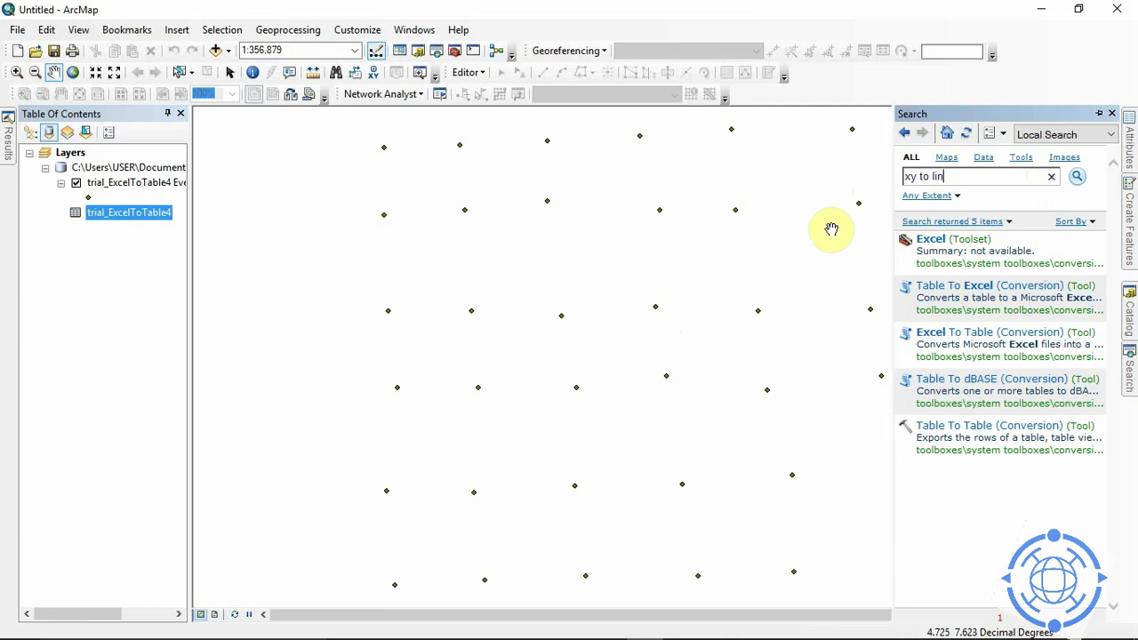
key(Return)
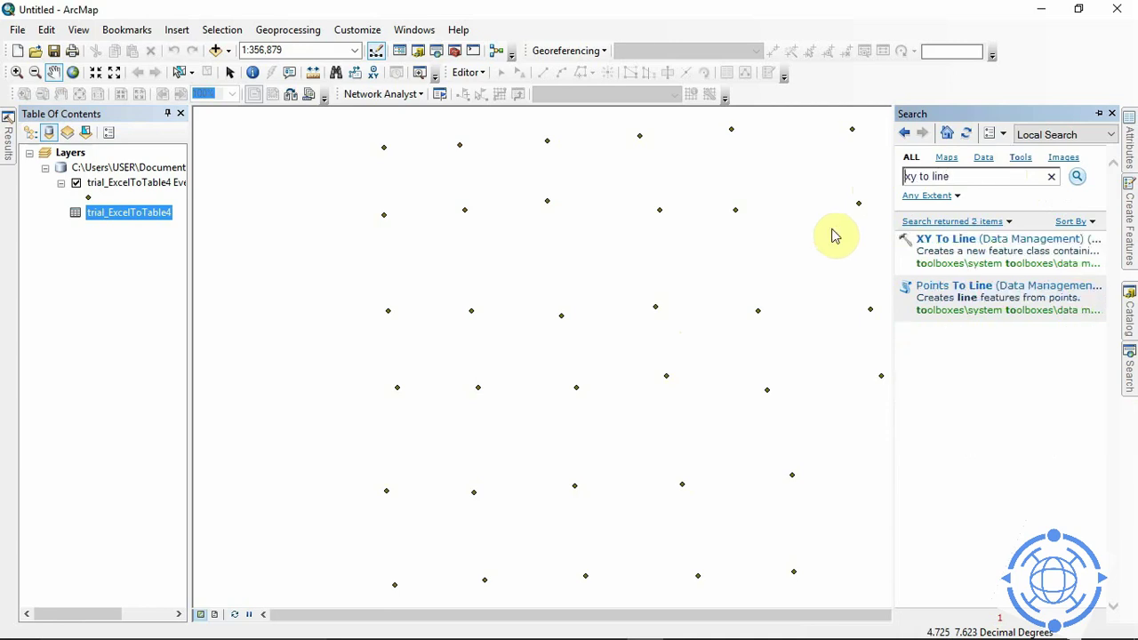
click(943, 240)
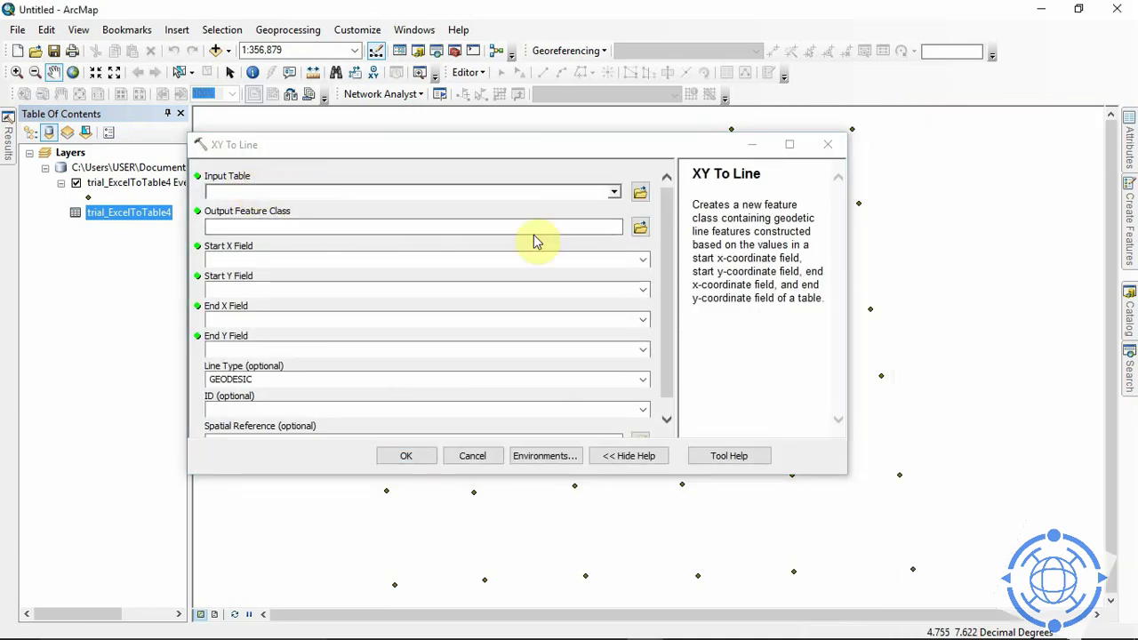
- Set trial_ExcelToTable4 as the XY To Line input table and edit the output name
click(640, 193)
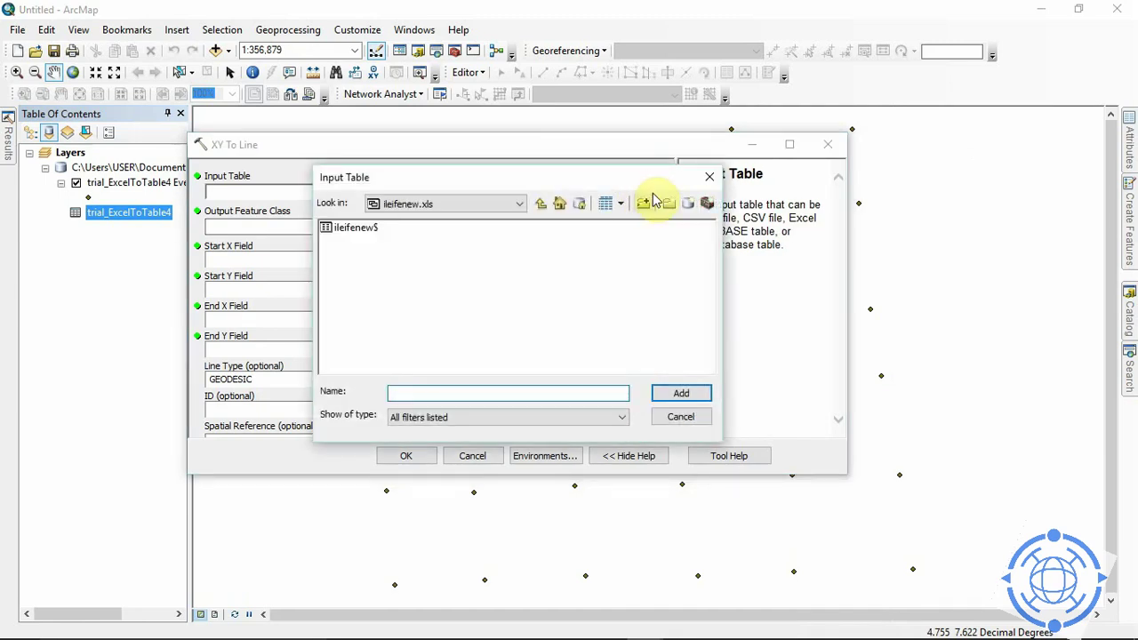
click(709, 176)
click(615, 193)
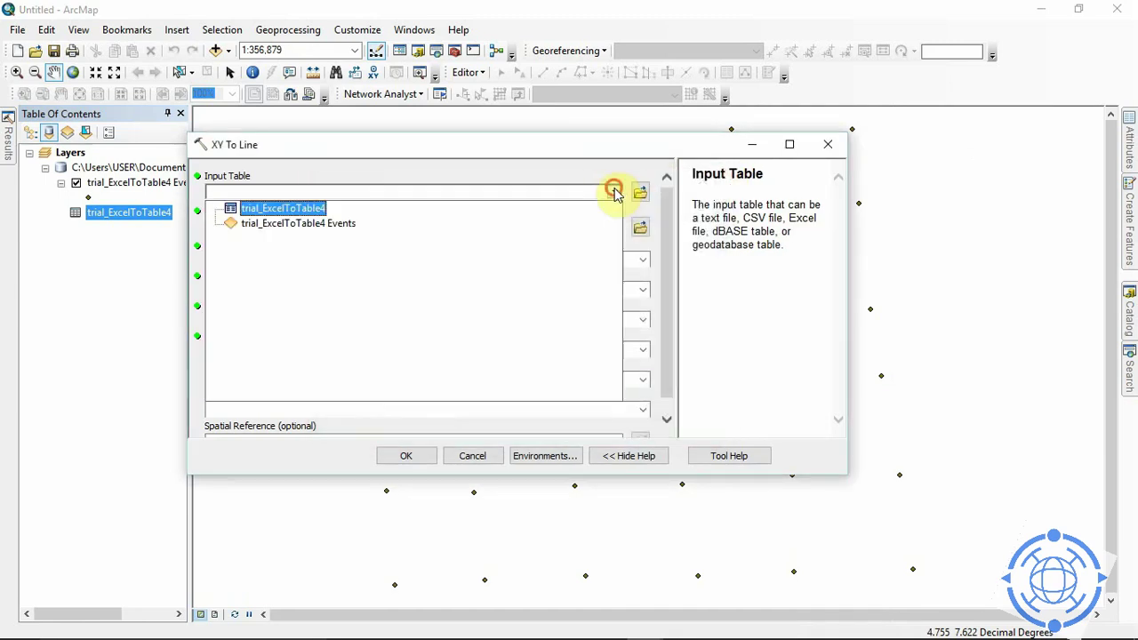
click(319, 210)
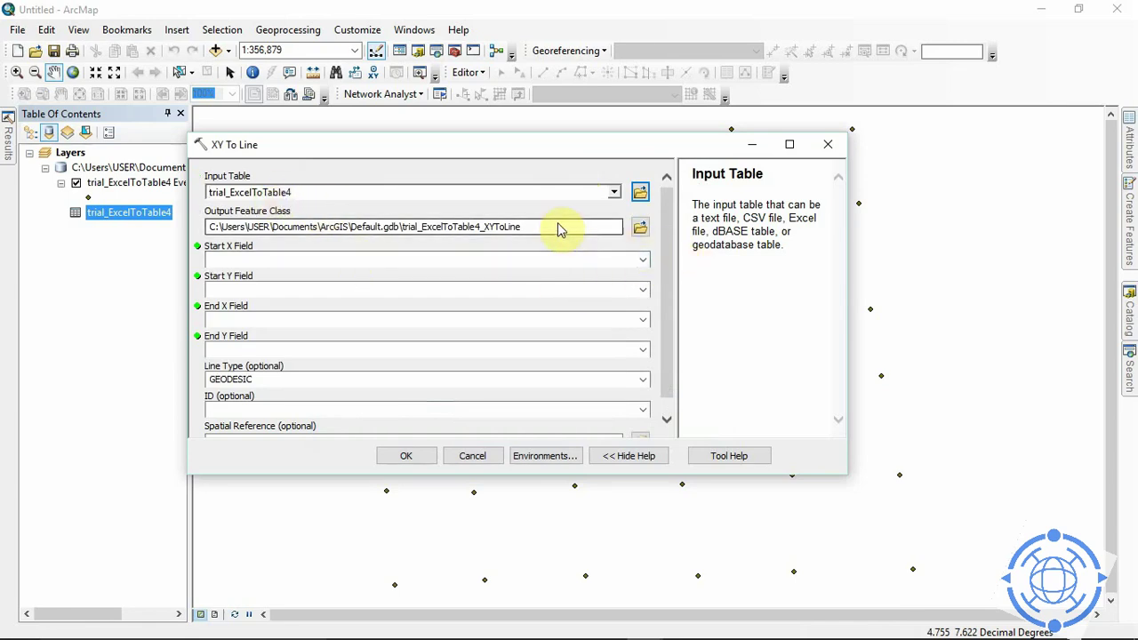
drag(538, 226, 409, 229)
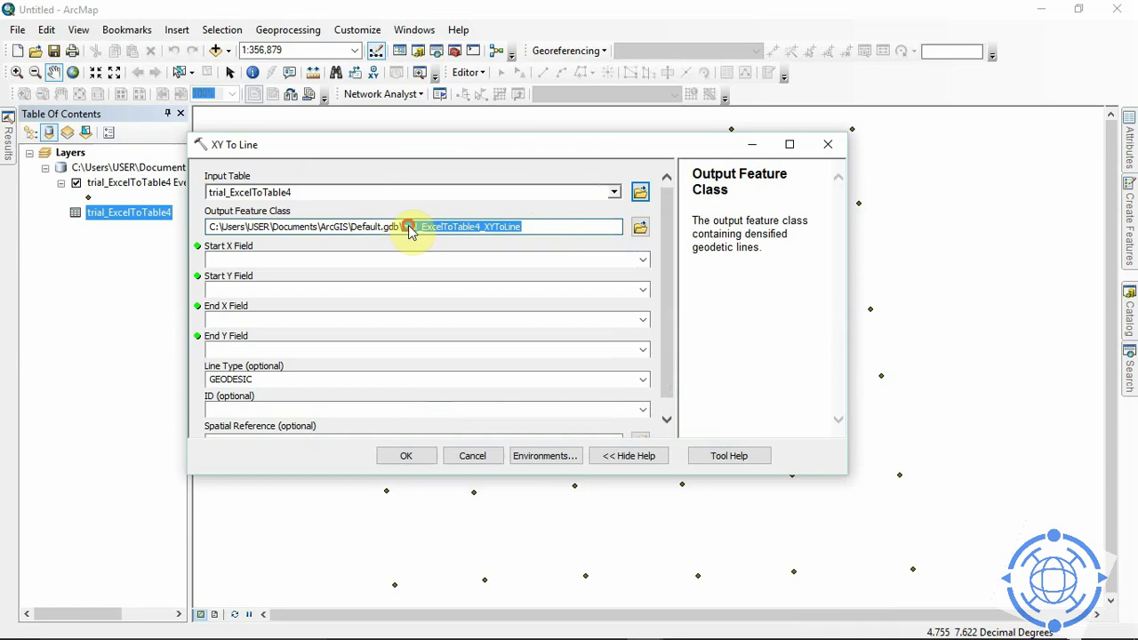
- Map start_X, start_Y, end_X, end_Y to the line fields and run XY To Line
click(642, 260)
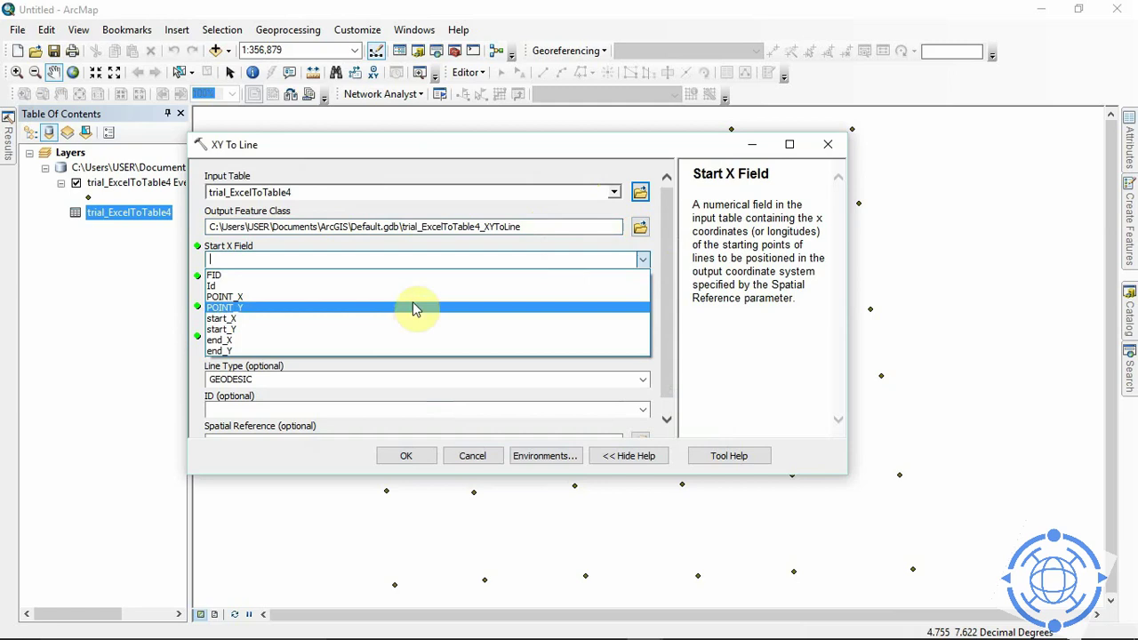
click(335, 322)
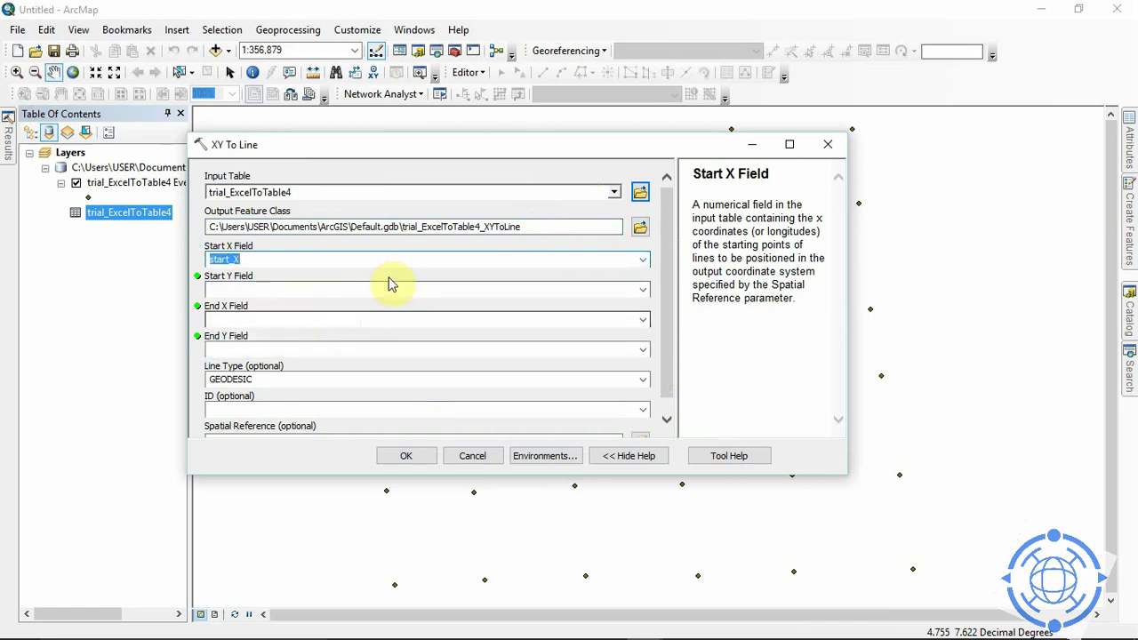
click(643, 290)
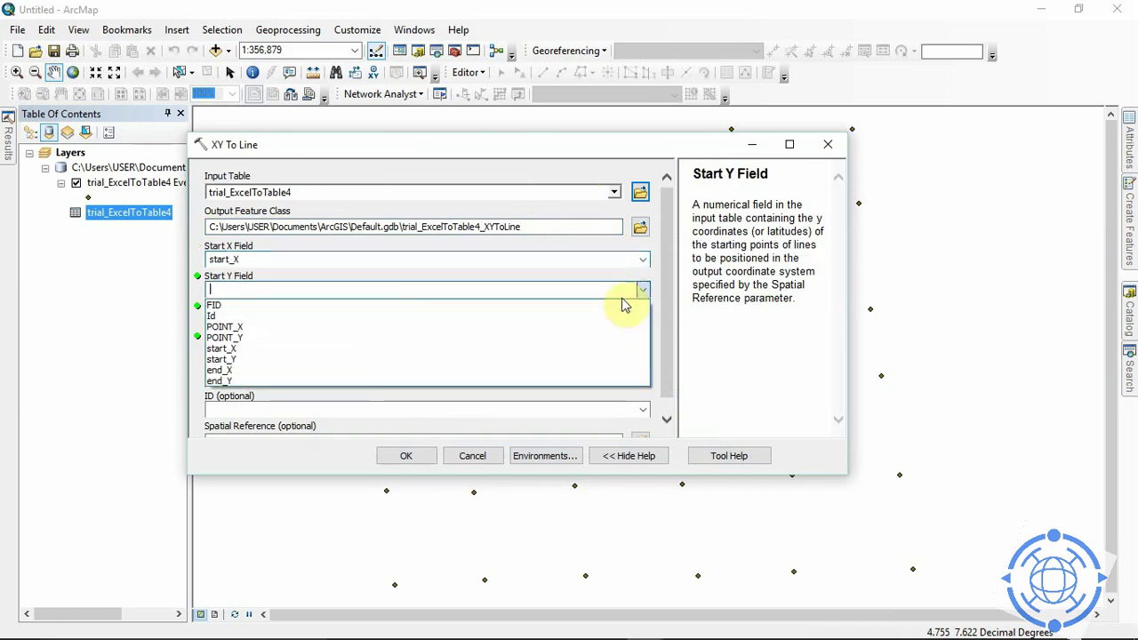
click(394, 362)
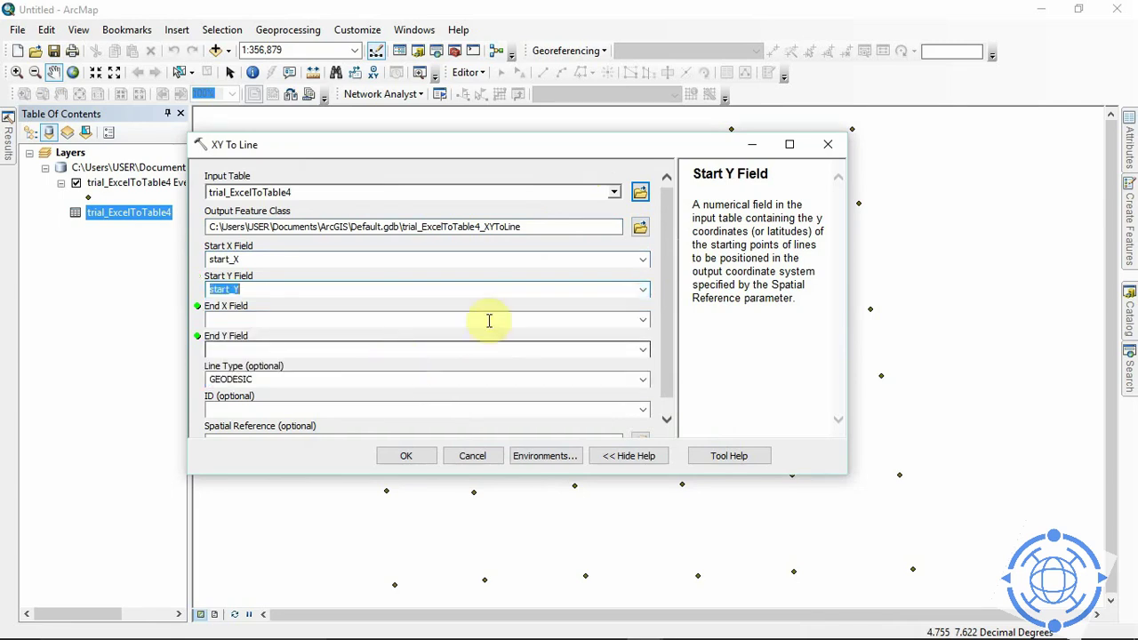
click(643, 321)
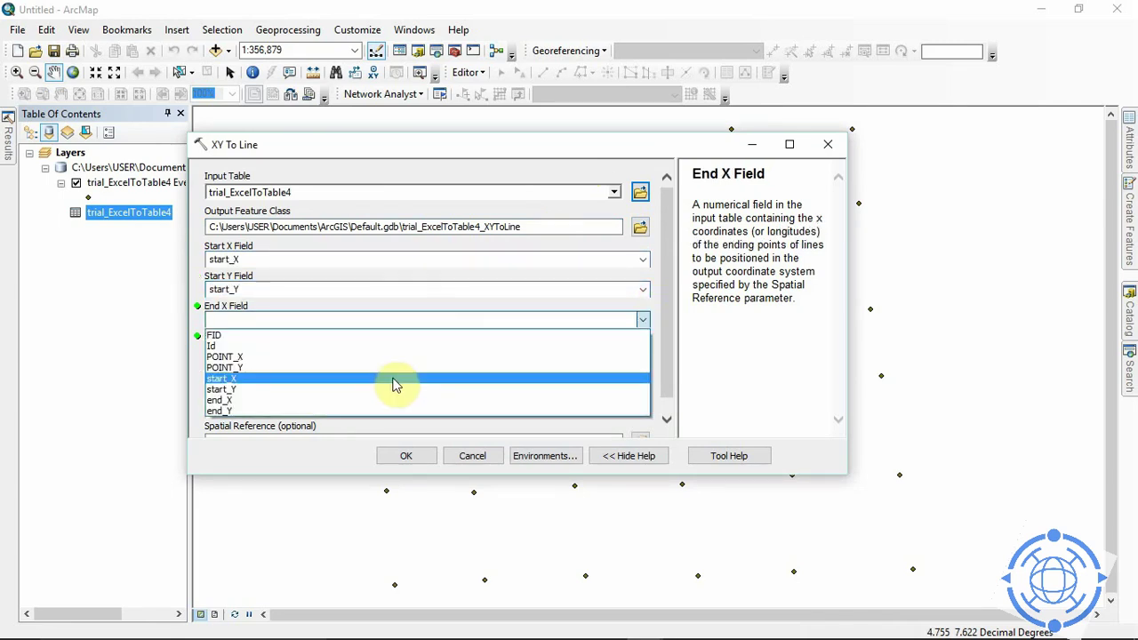
click(359, 407)
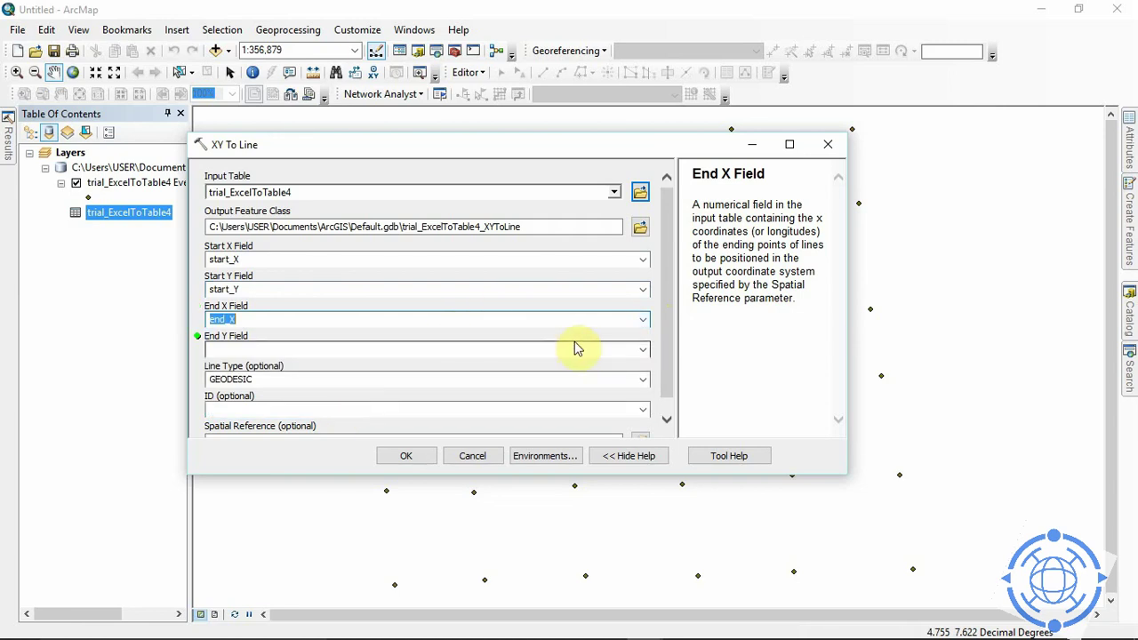
click(646, 351)
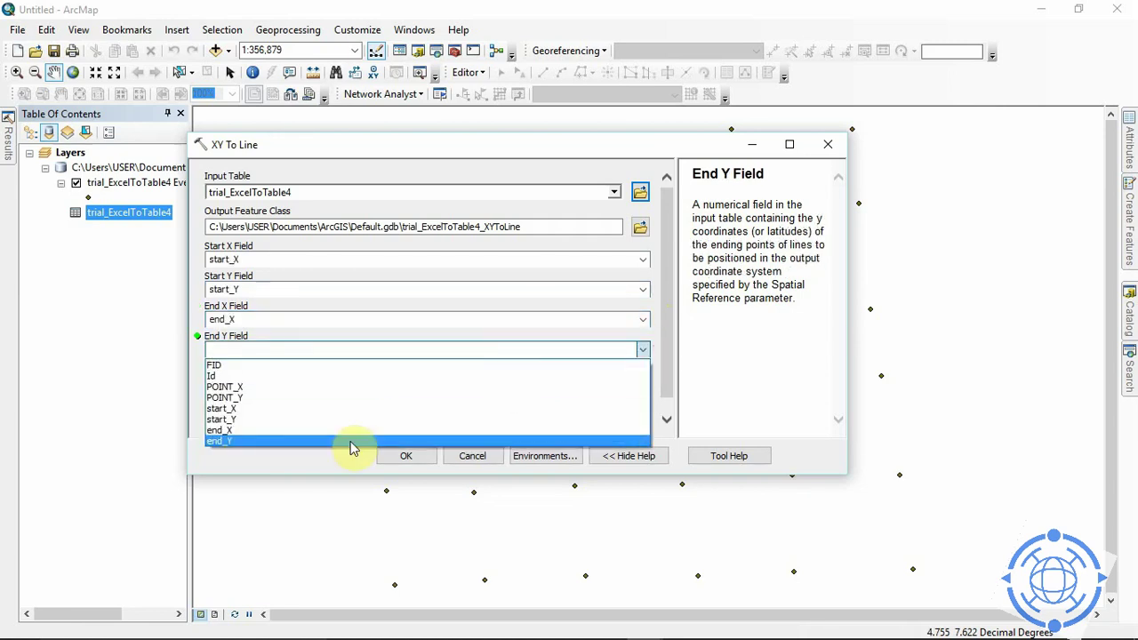
click(351, 441)
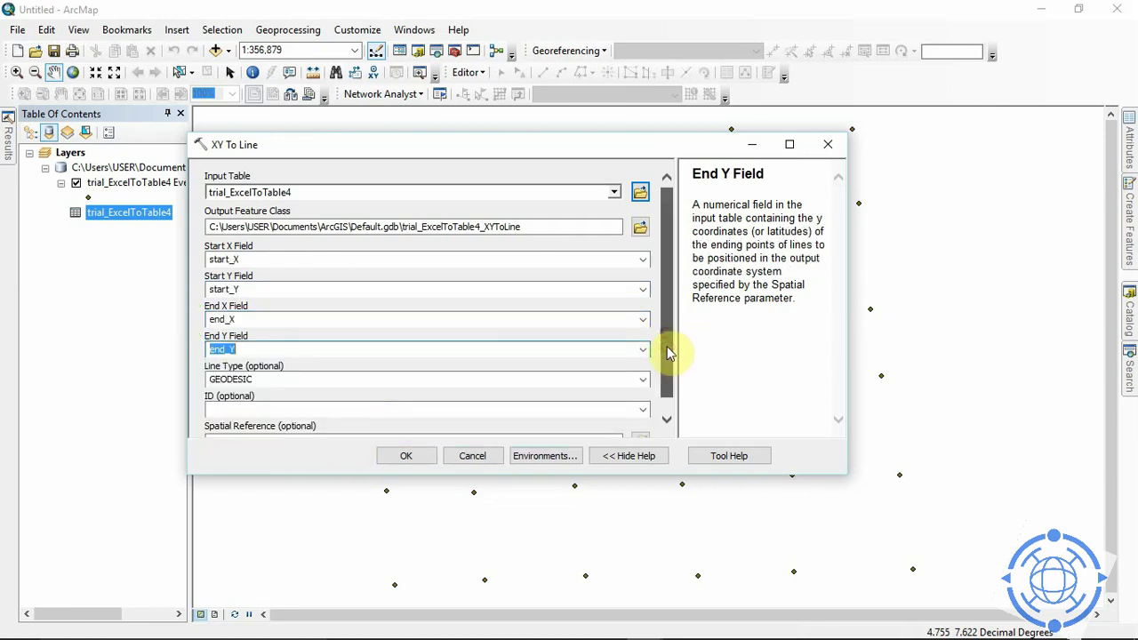
scroll(669, 353, down, 1)
click(391, 454)
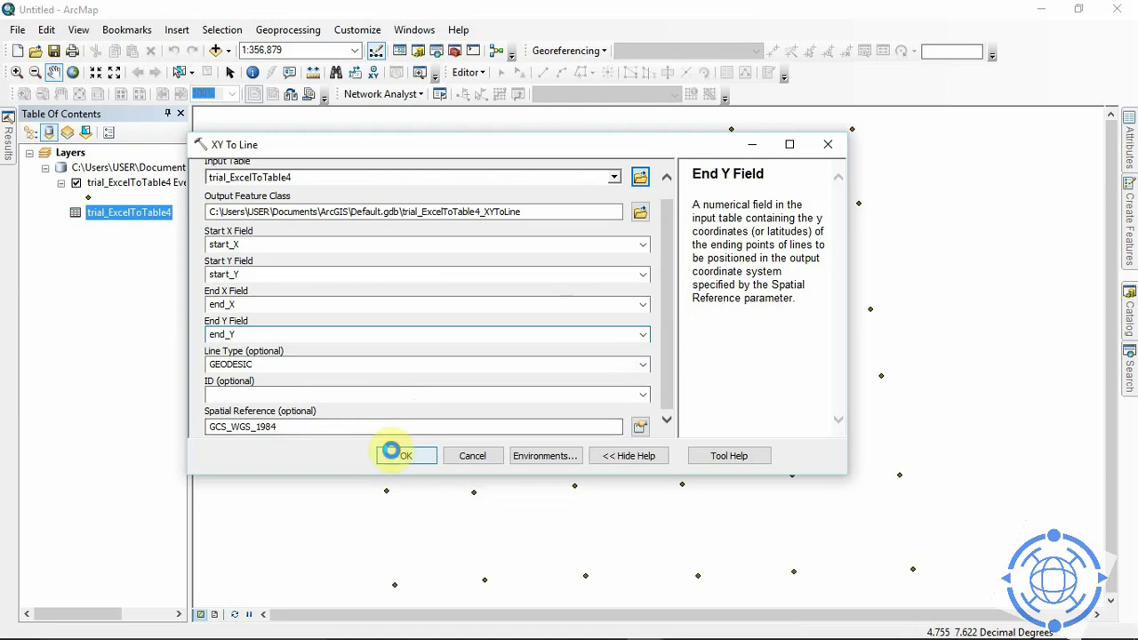
click(837, 220)
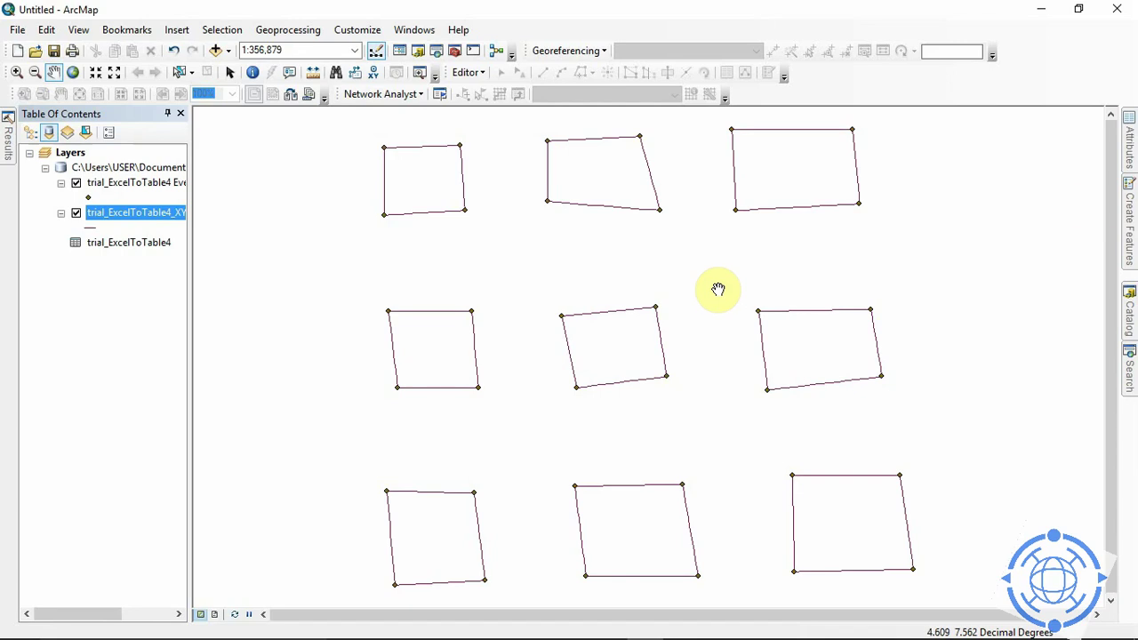
- Search the geoprocessing tools for 'feature to polygon'
click(1135, 380)
click(935, 178)
text(fe)
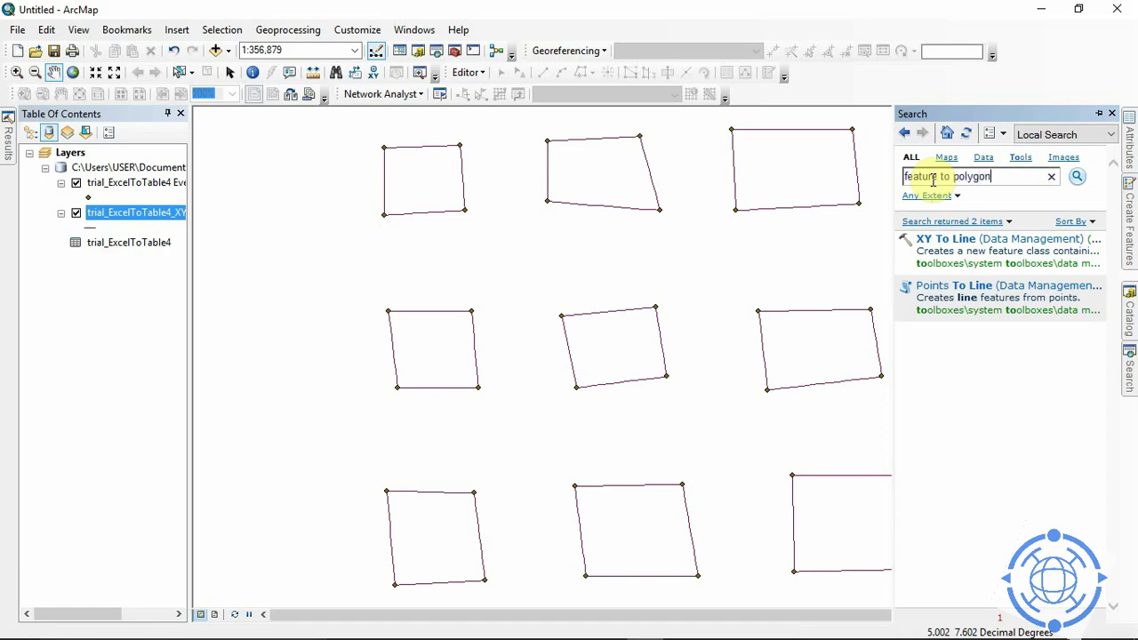
text(ature to polygon)
key(Return)
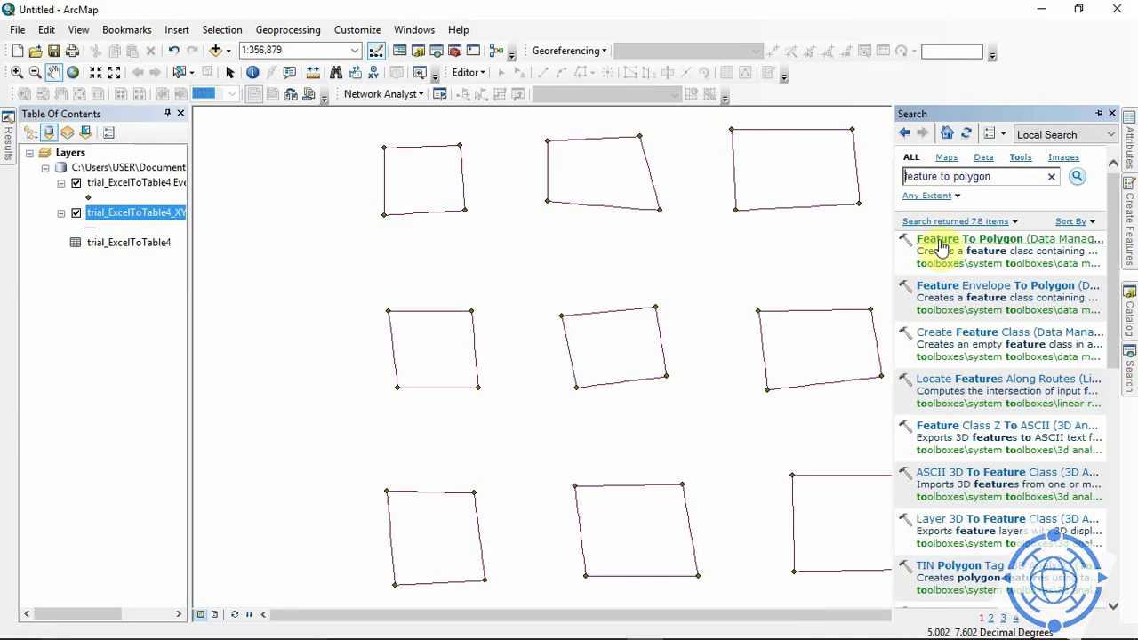
- Run Feature To Polygon on trial_ExcelToTable4_XYToLine to build the nine polygons
click(938, 238)
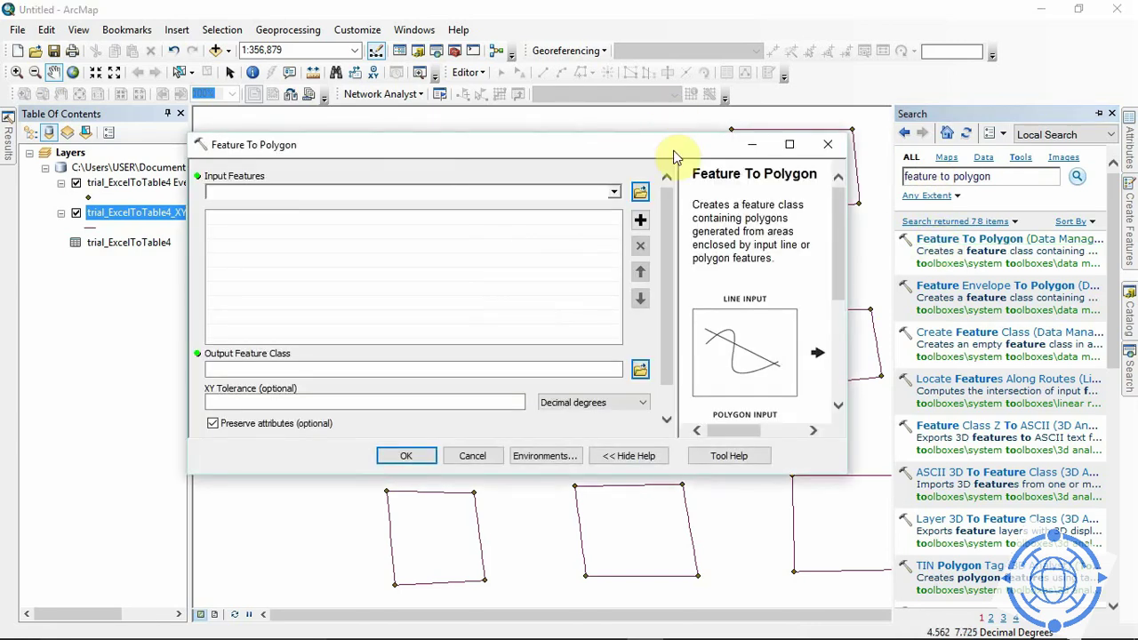
drag(674, 157, 719, 153)
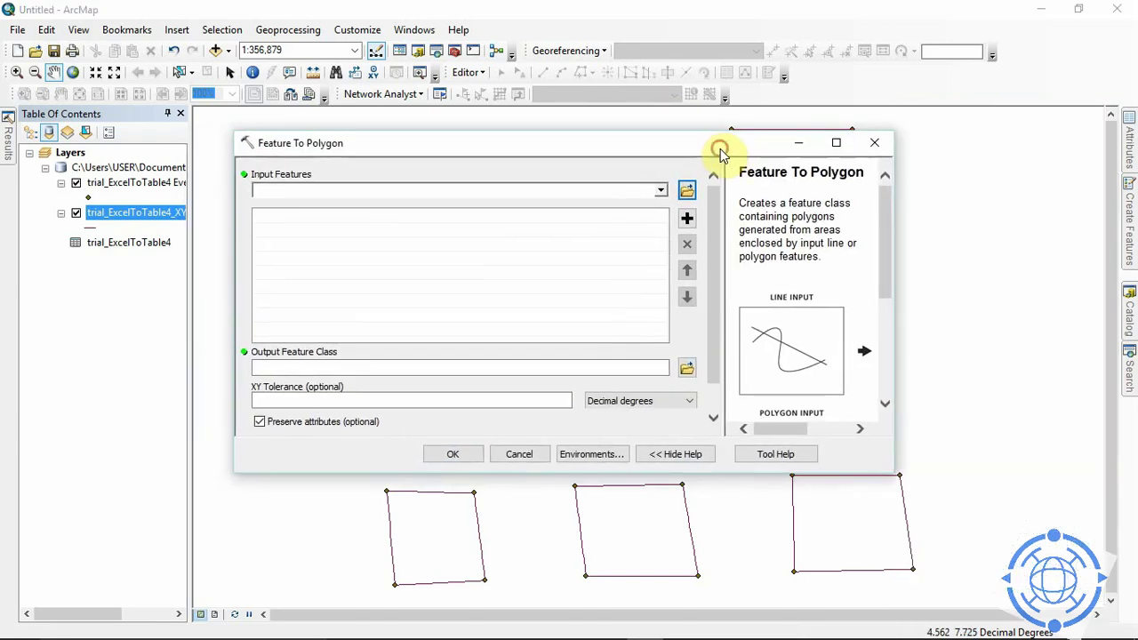
click(661, 190)
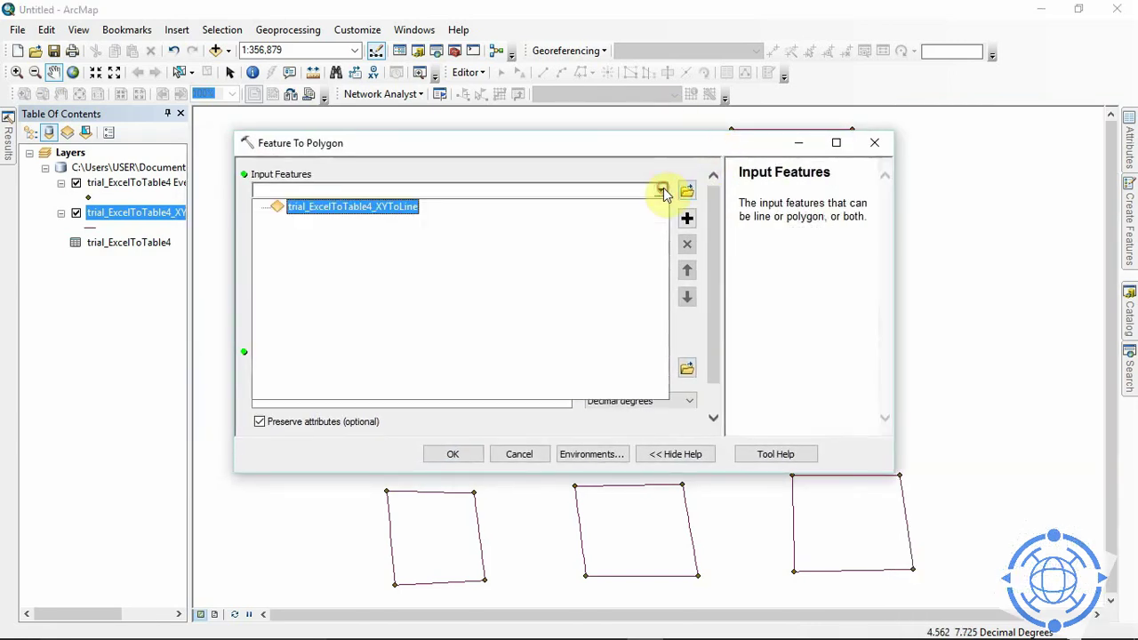
click(399, 206)
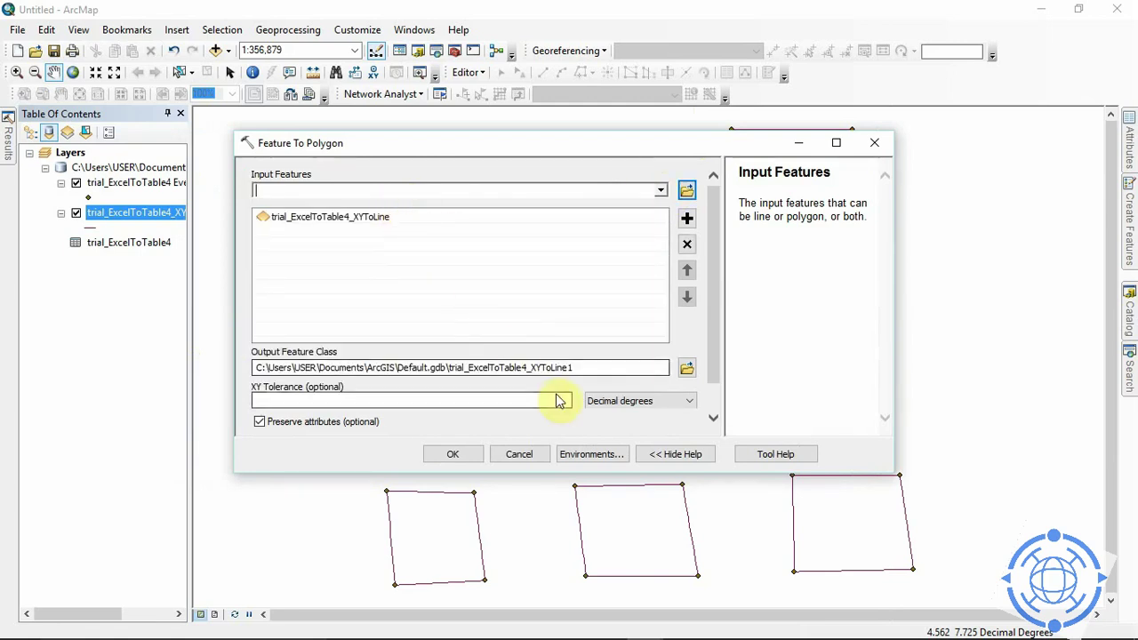
click(455, 454)
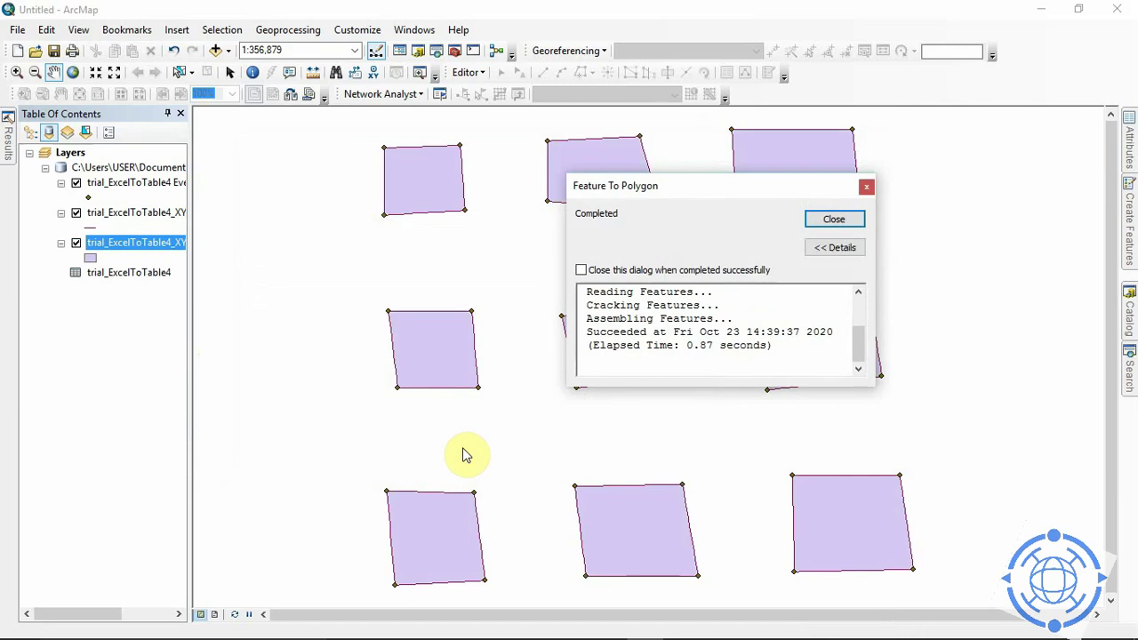
click(833, 220)
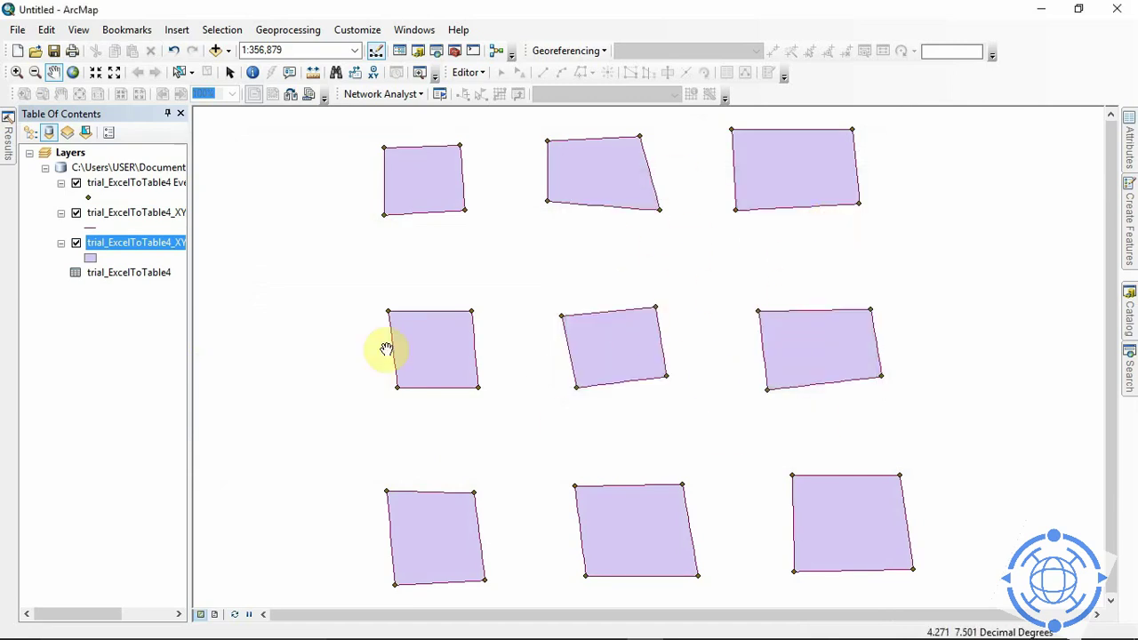
- Hide the Events and XYToLine layers, zoom in on the polygons, and open their symbol
click(76, 183)
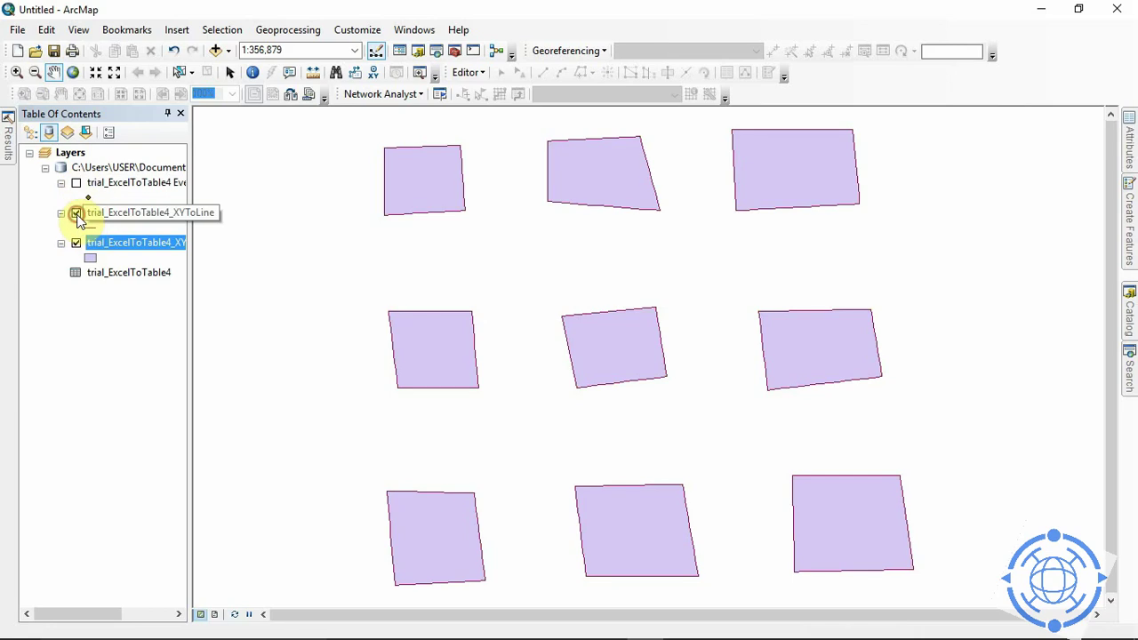
click(76, 213)
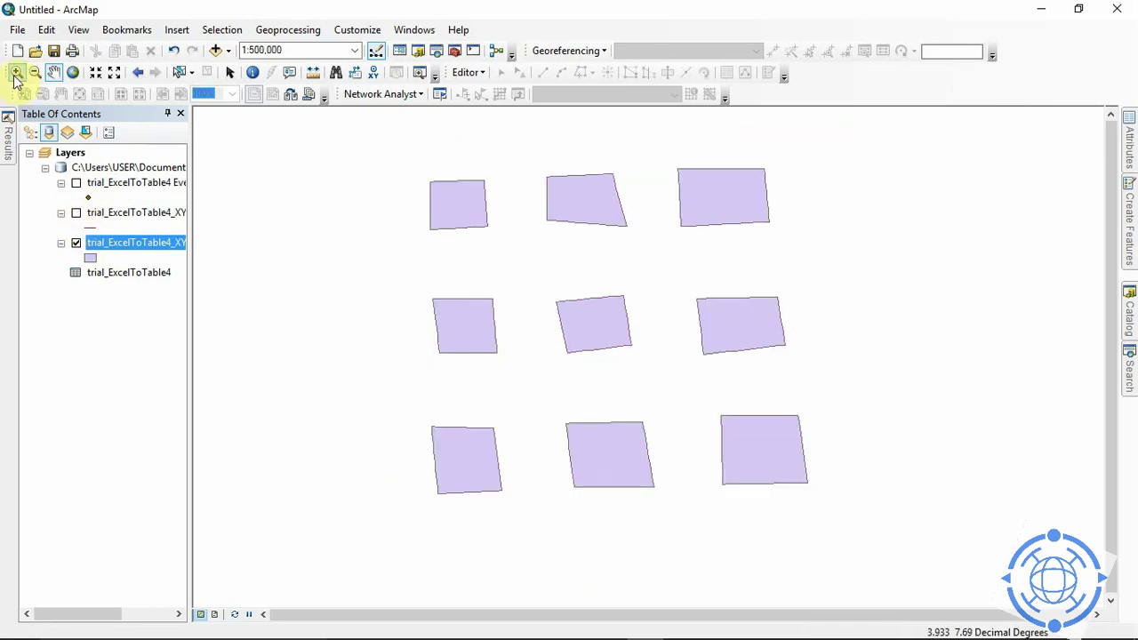
click(16, 74)
click(542, 329)
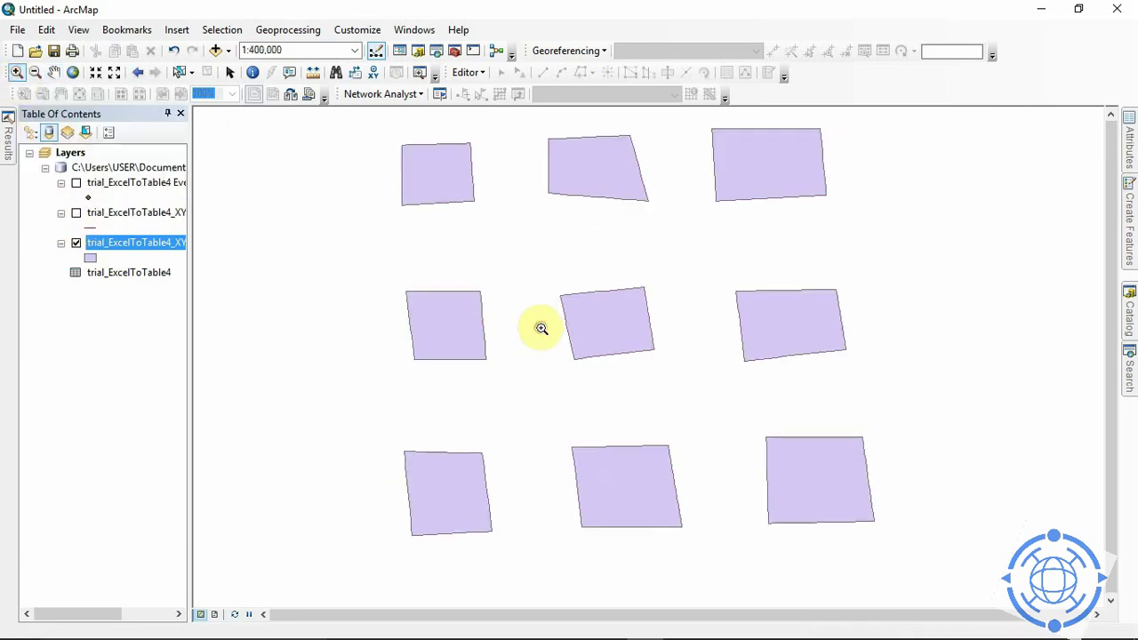
click(95, 258)
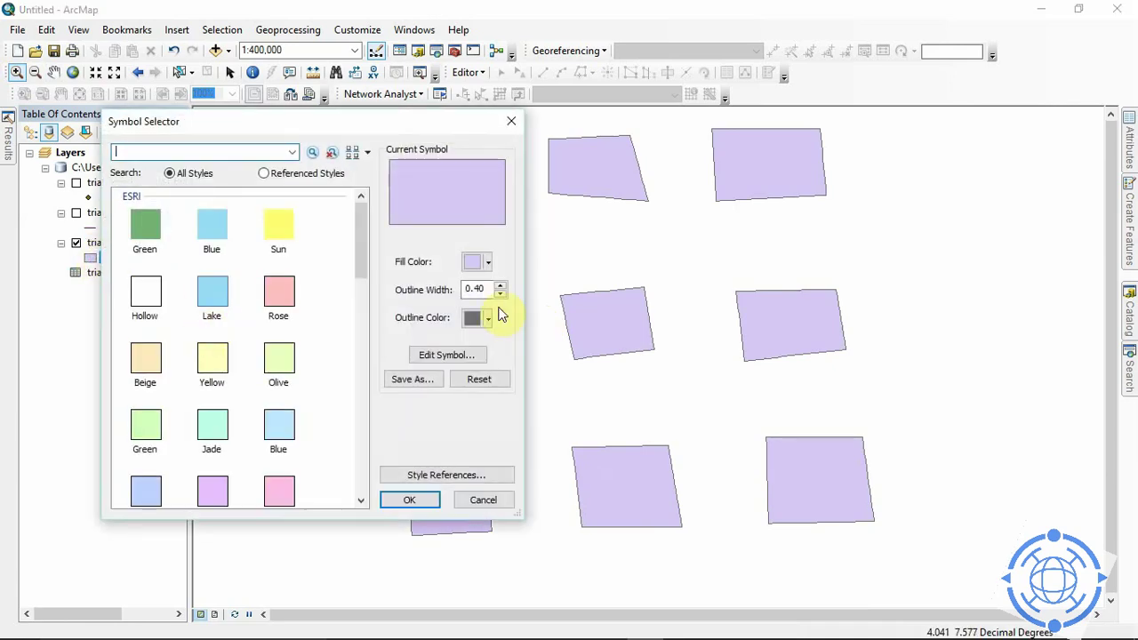
- Give the polygon symbol No Color fill and outline width 1
click(488, 265)
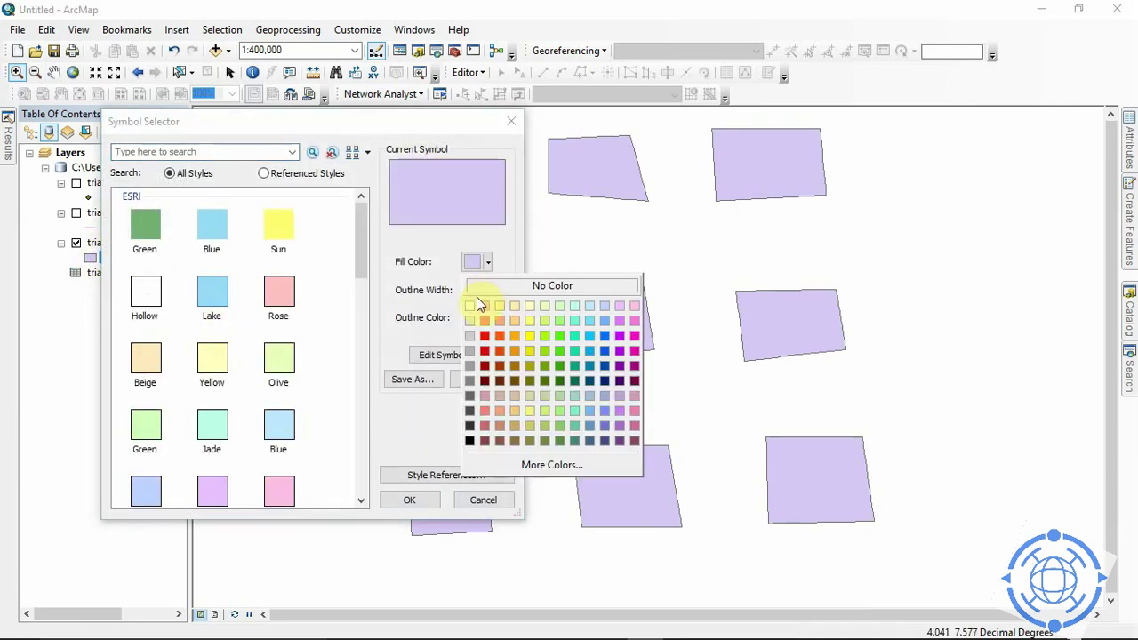
click(483, 288)
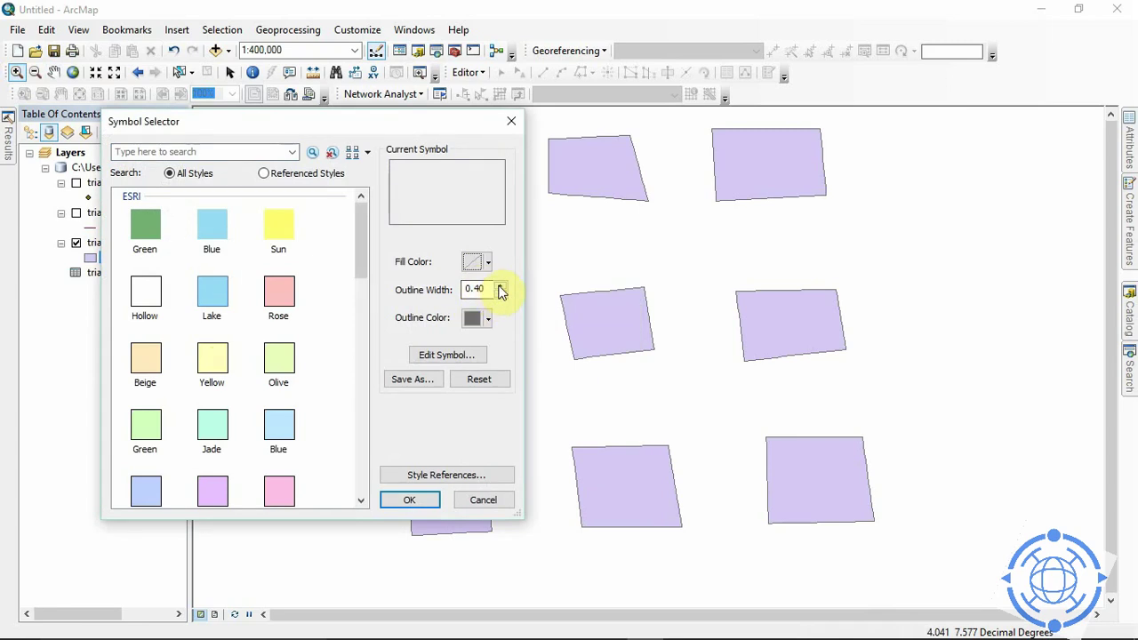
click(499, 286)
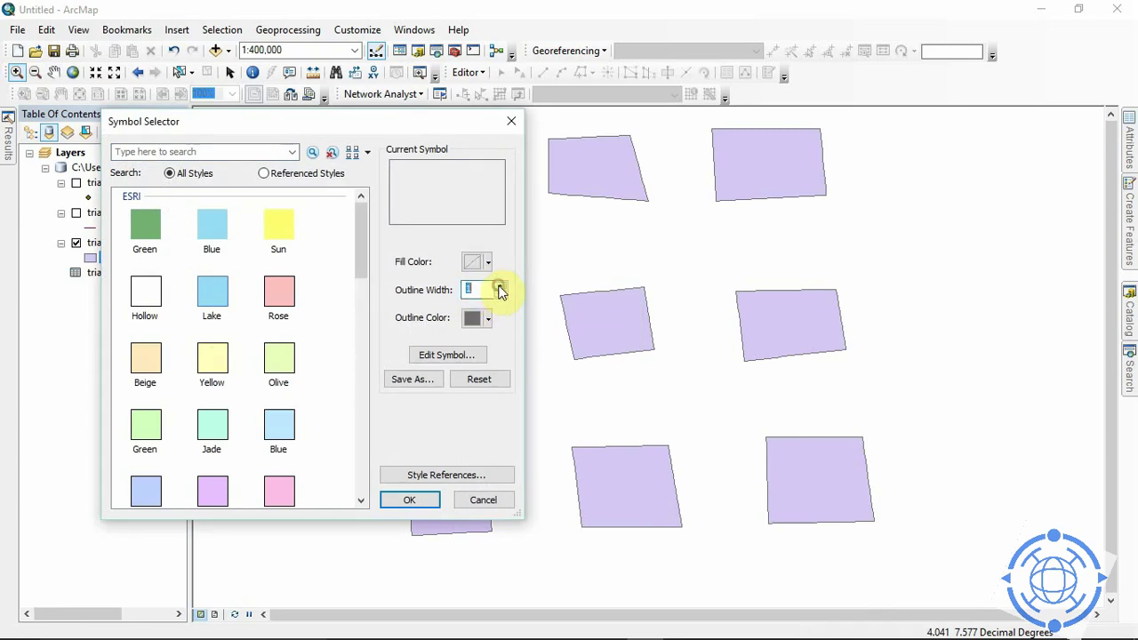
click(409, 503)
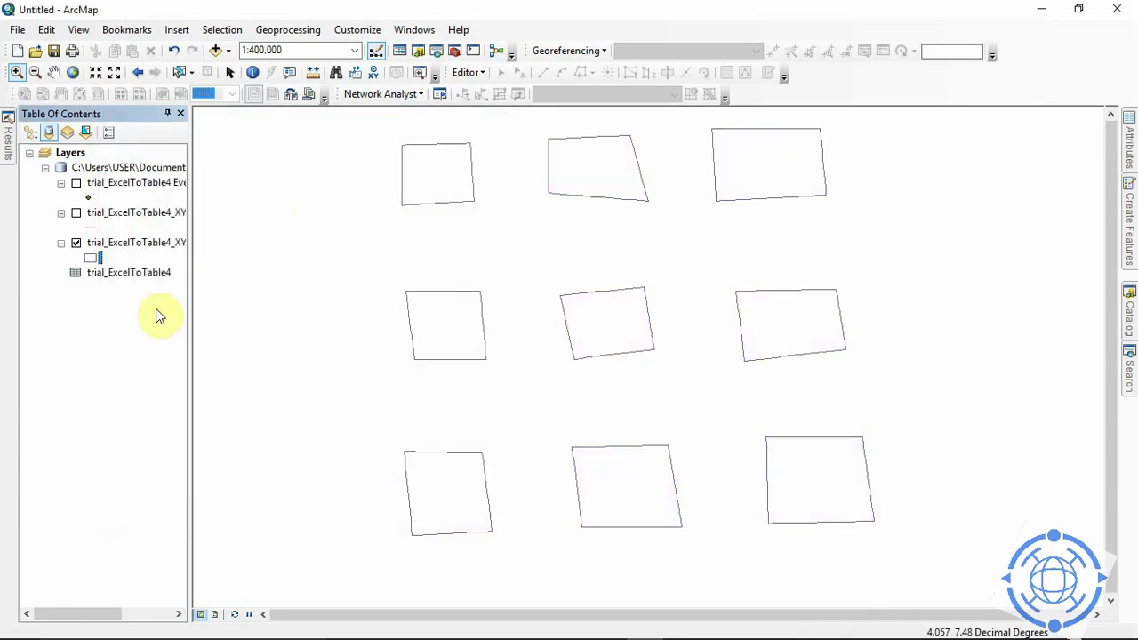
- Style the polygon layer symbol with red fill and a yellow outline of width 2
click(92, 258)
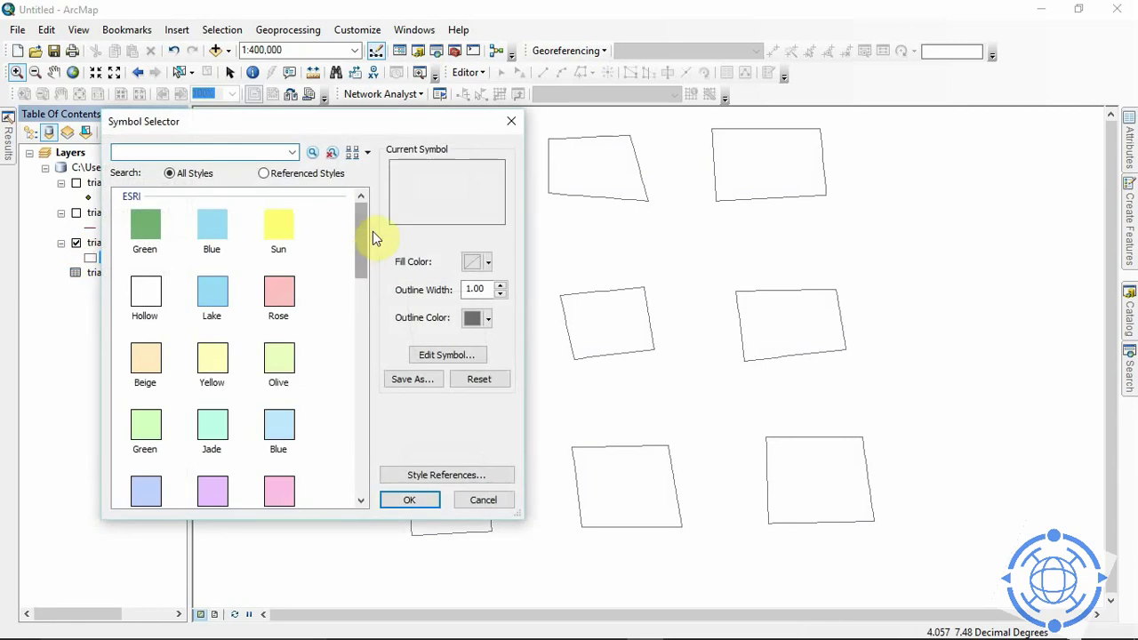
click(487, 262)
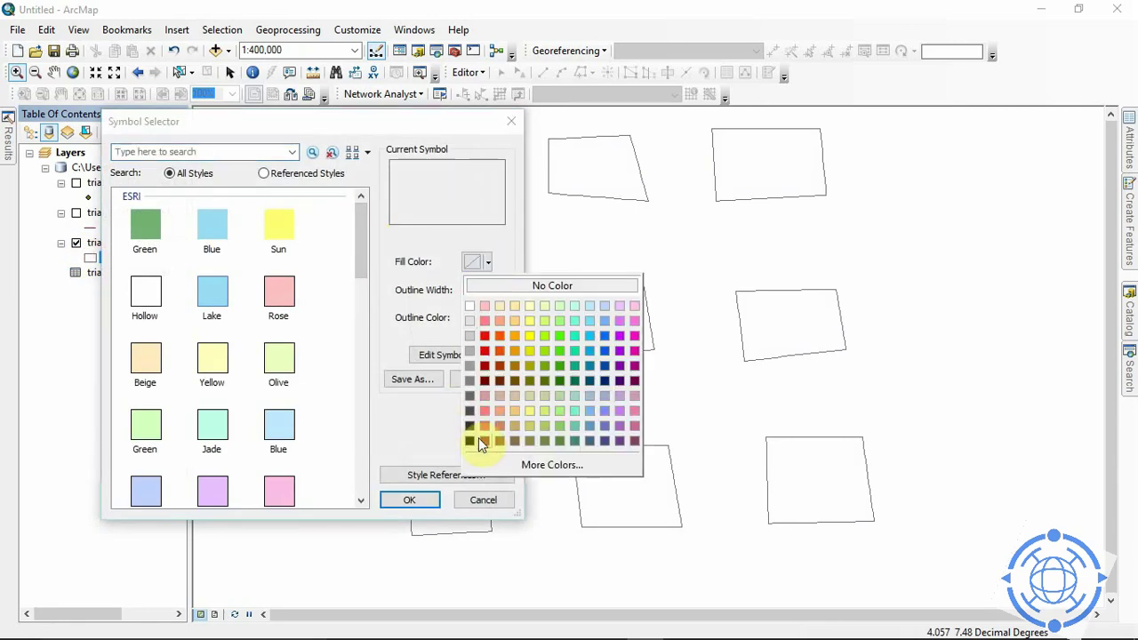
click(487, 350)
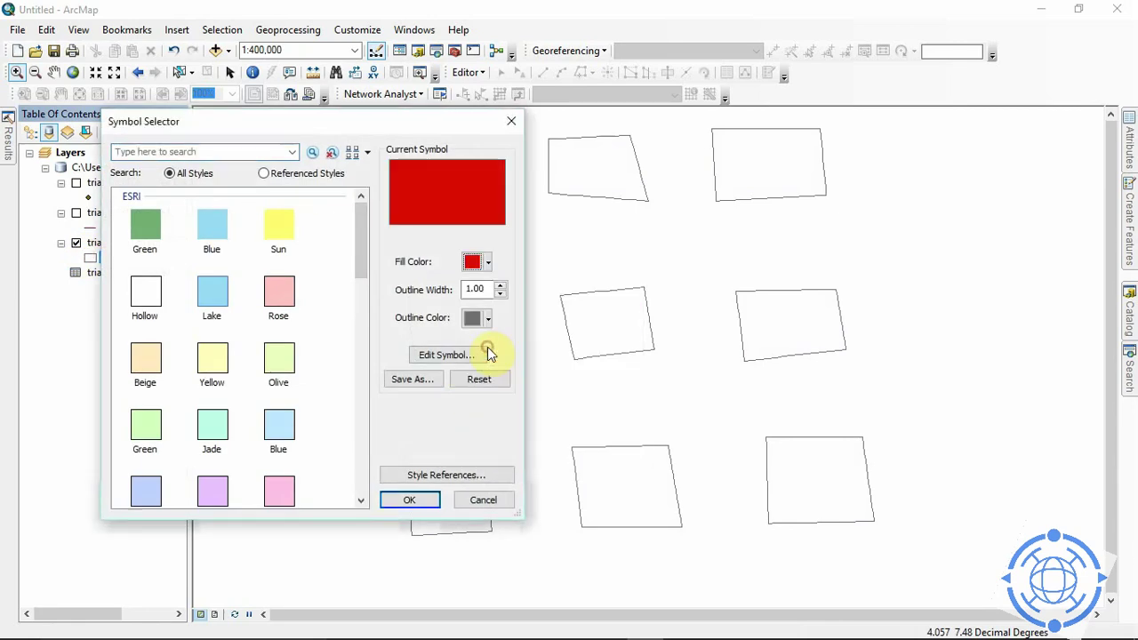
click(501, 285)
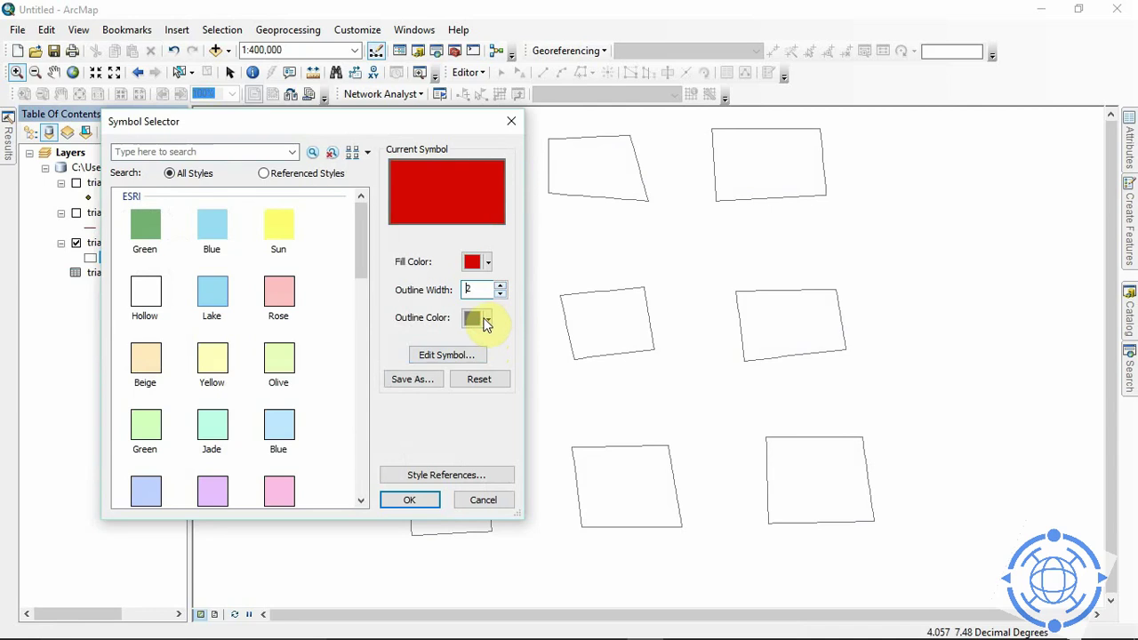
click(487, 321)
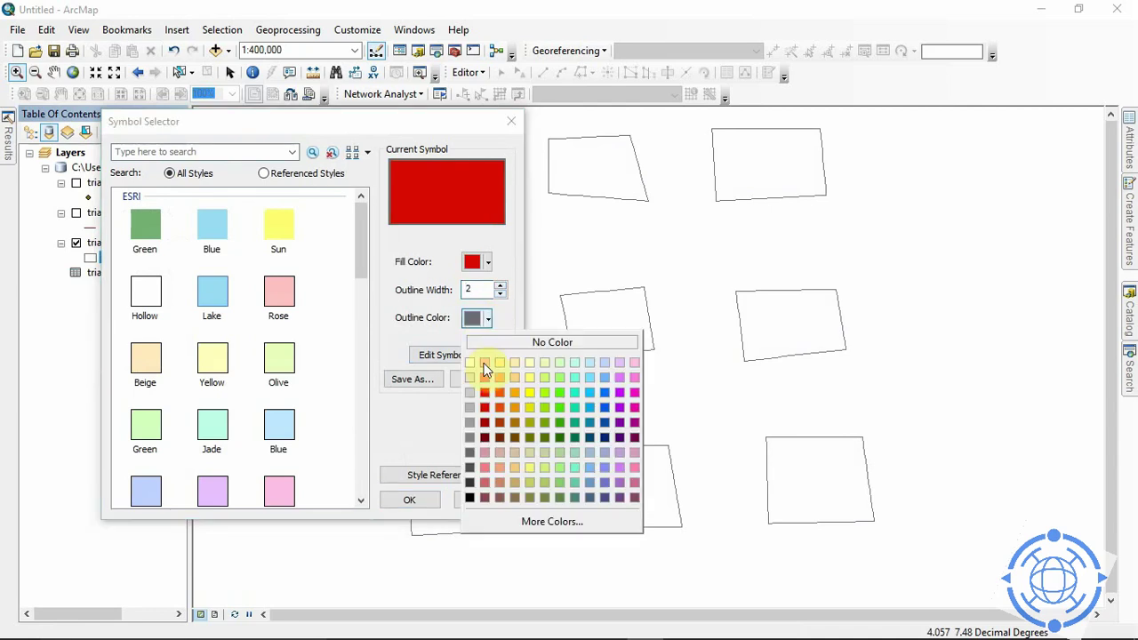
click(531, 391)
click(431, 499)
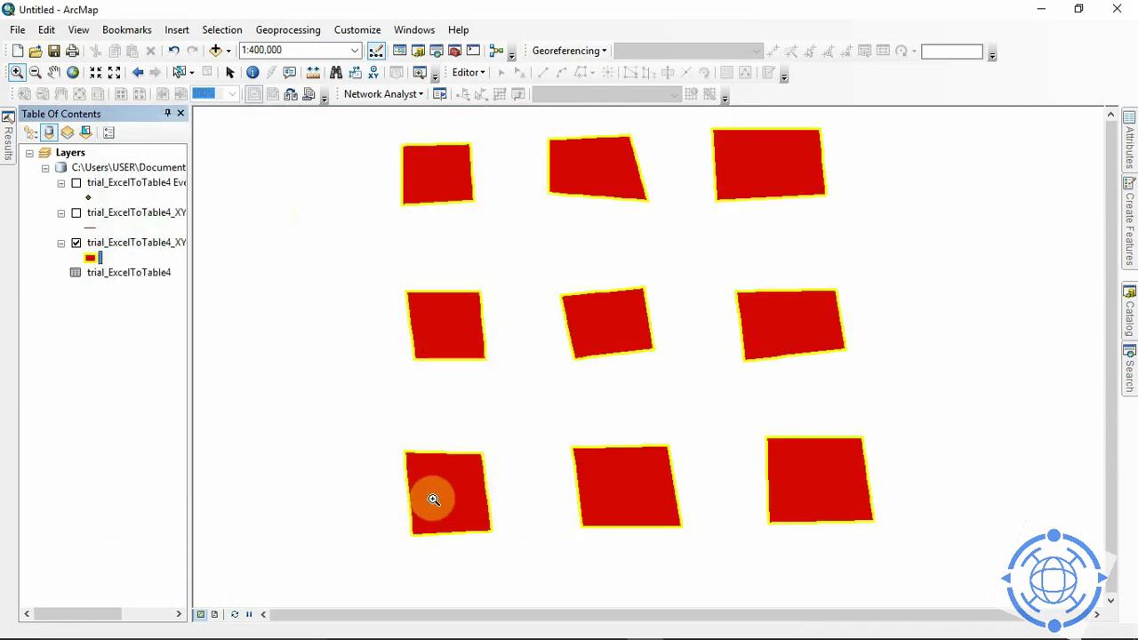